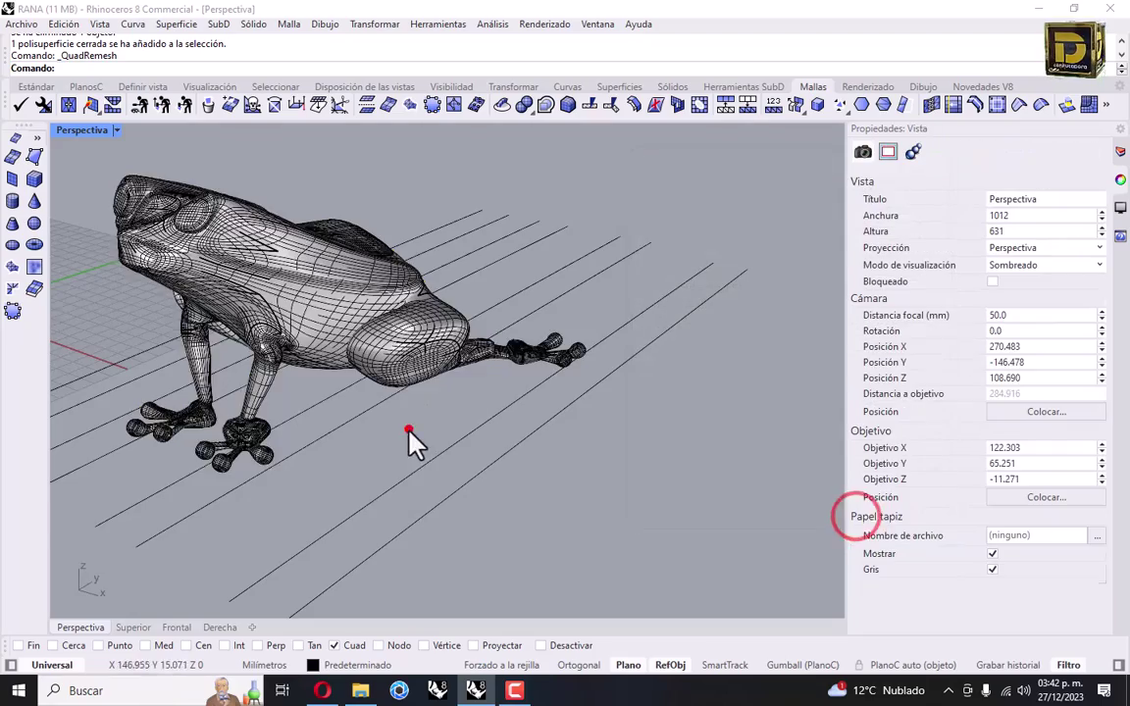
Open the quad remesh options for the frog's closed polysurface.
scroll(569, 364, "up", 3)
right_click_drag(585, 358, 334, 331)
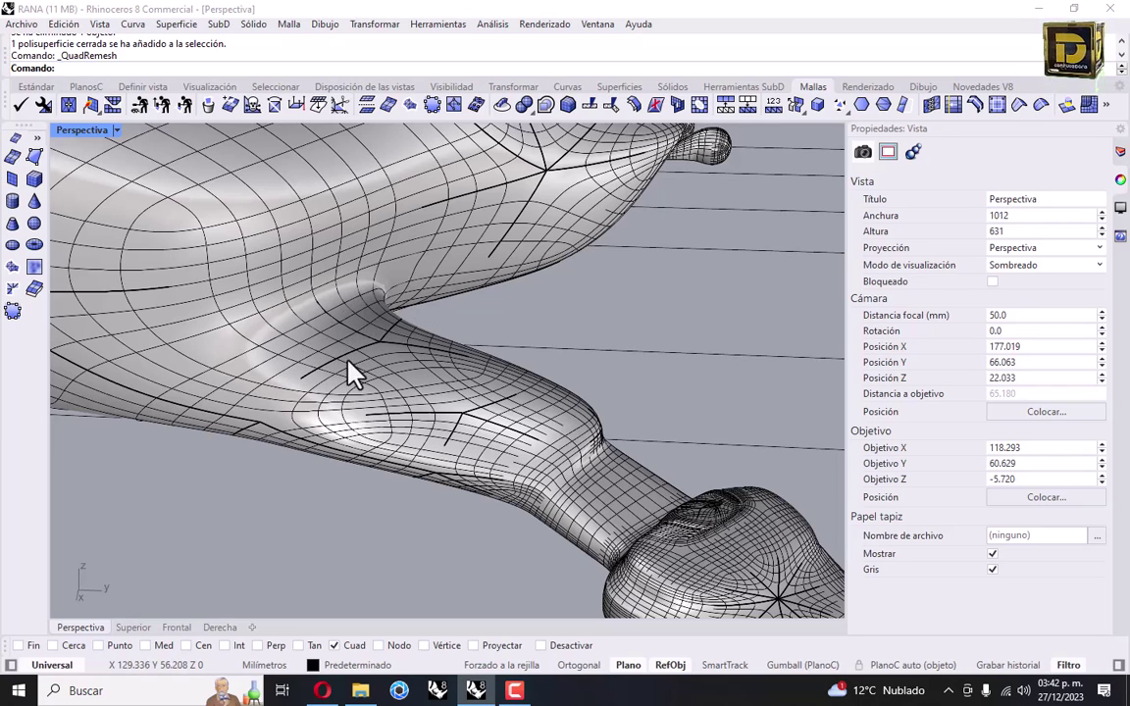
right_click_drag(335, 353, 412, 364)
scroll(412, 365, "down", 5)
left_click(403, 361)
right_click(410, 373)
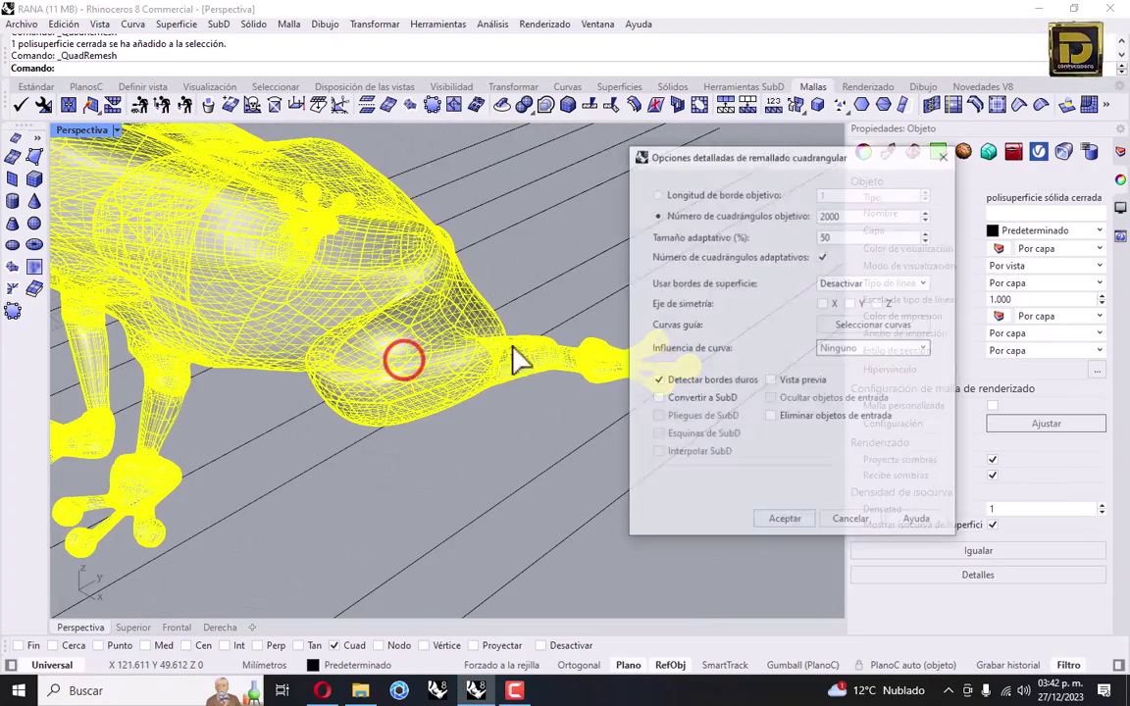
Examine the adaptive size and the available surface edge modes in the quad remesh options.
left_click(834, 238)
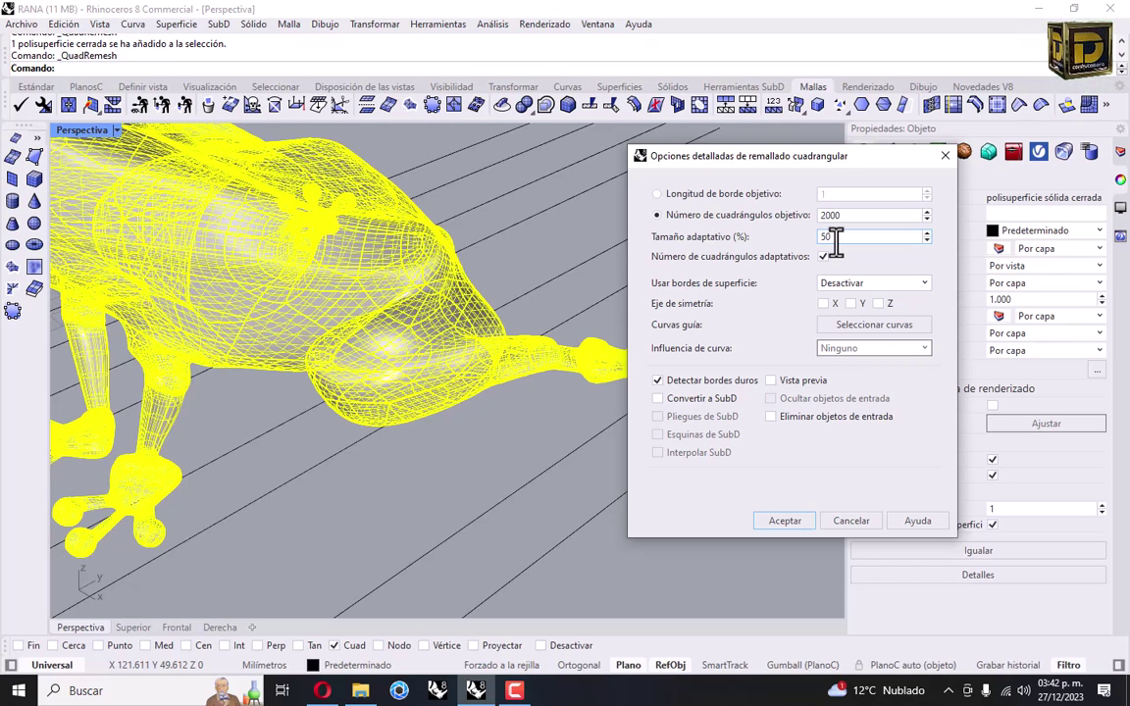
double_click(833, 238)
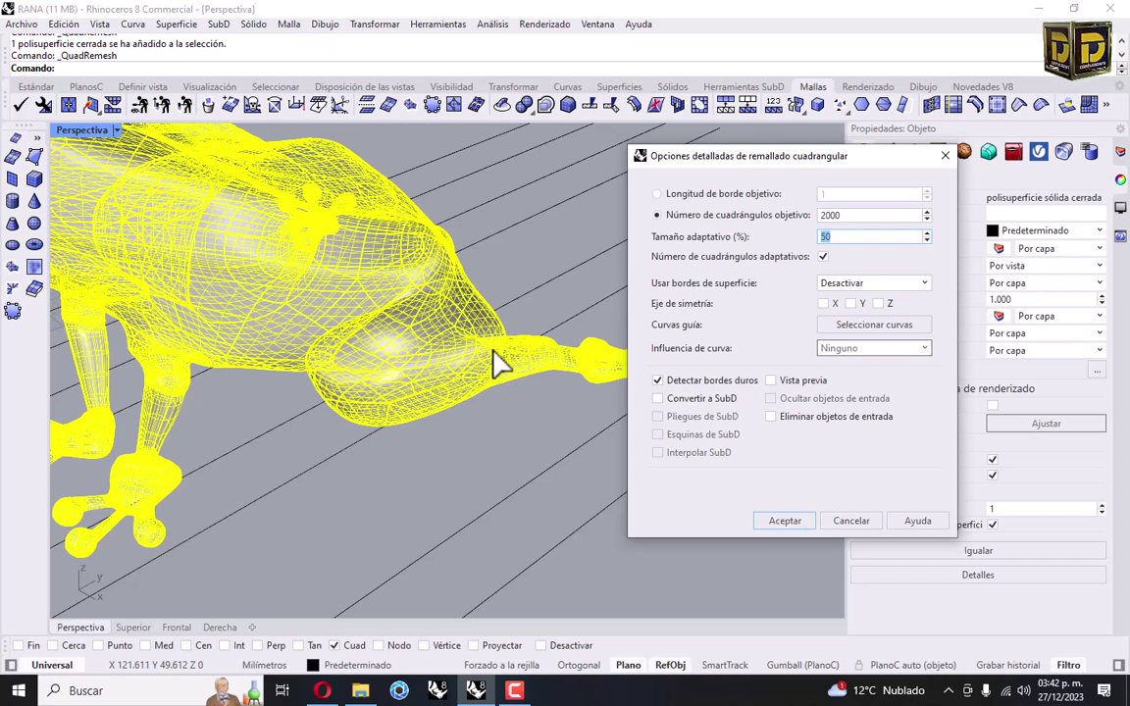
left_click(857, 240)
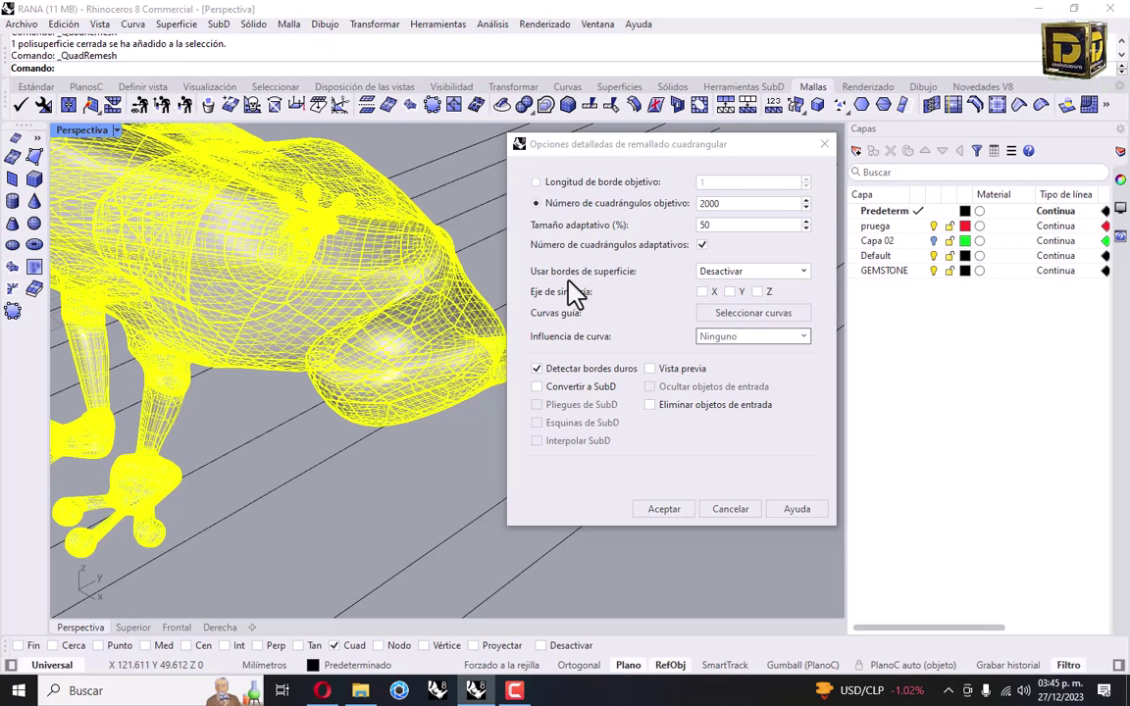
left_click(726, 270)
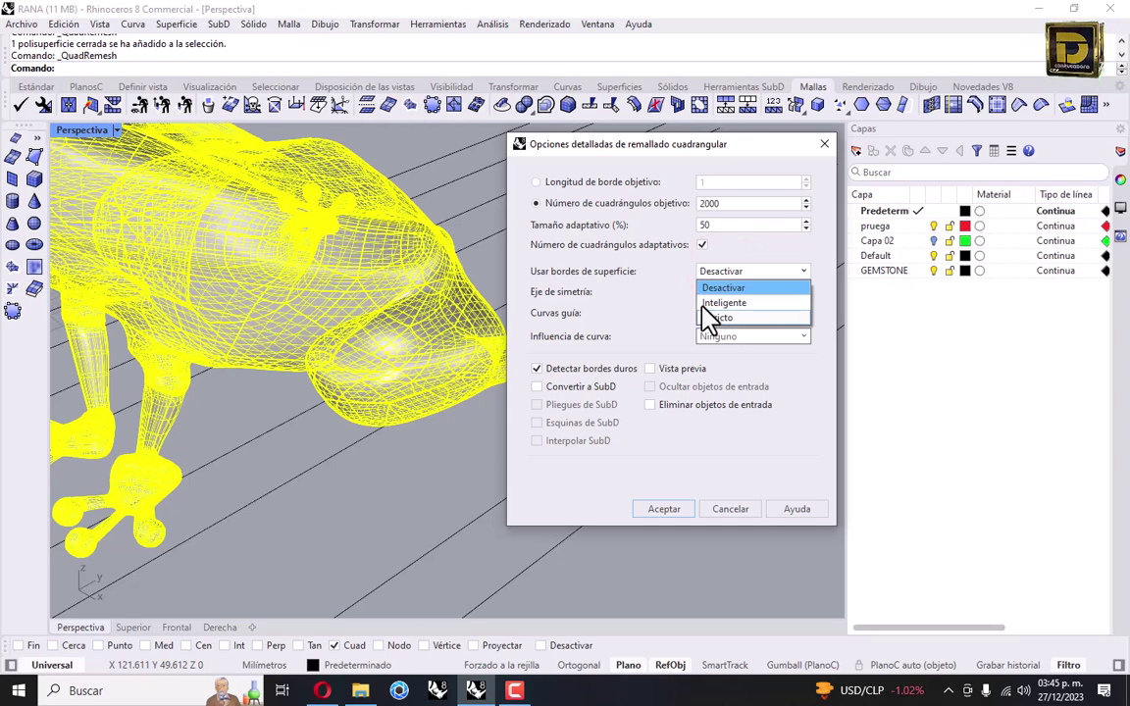
left_click(677, 269)
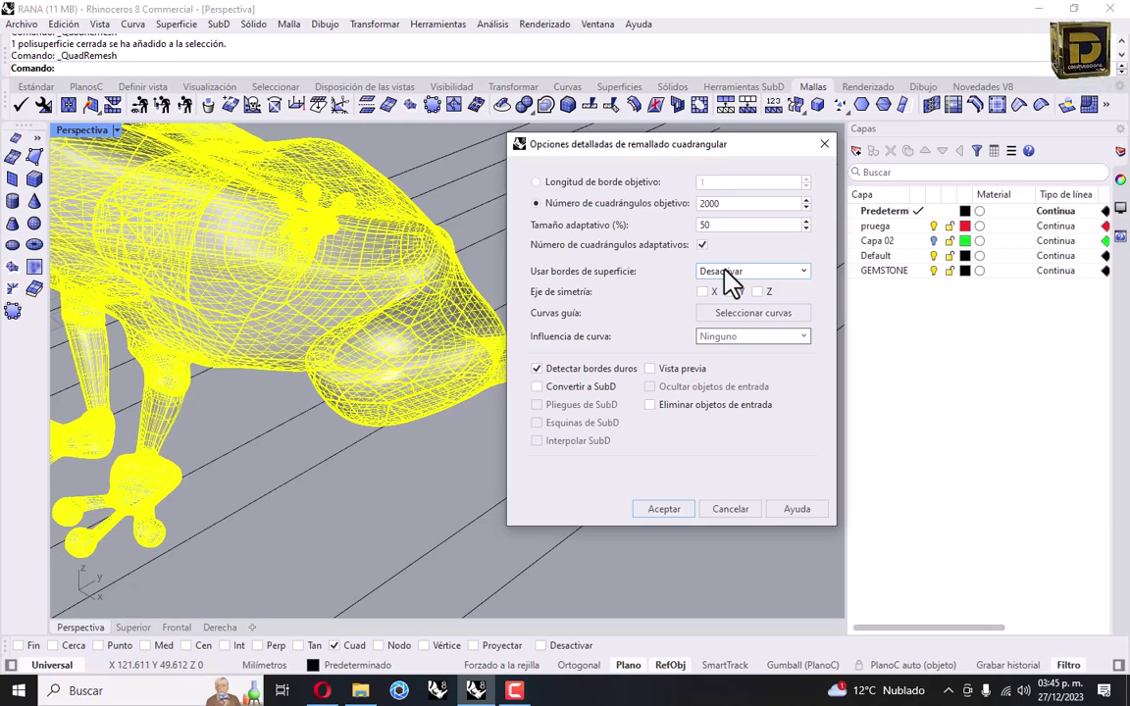
left_click(726, 272)
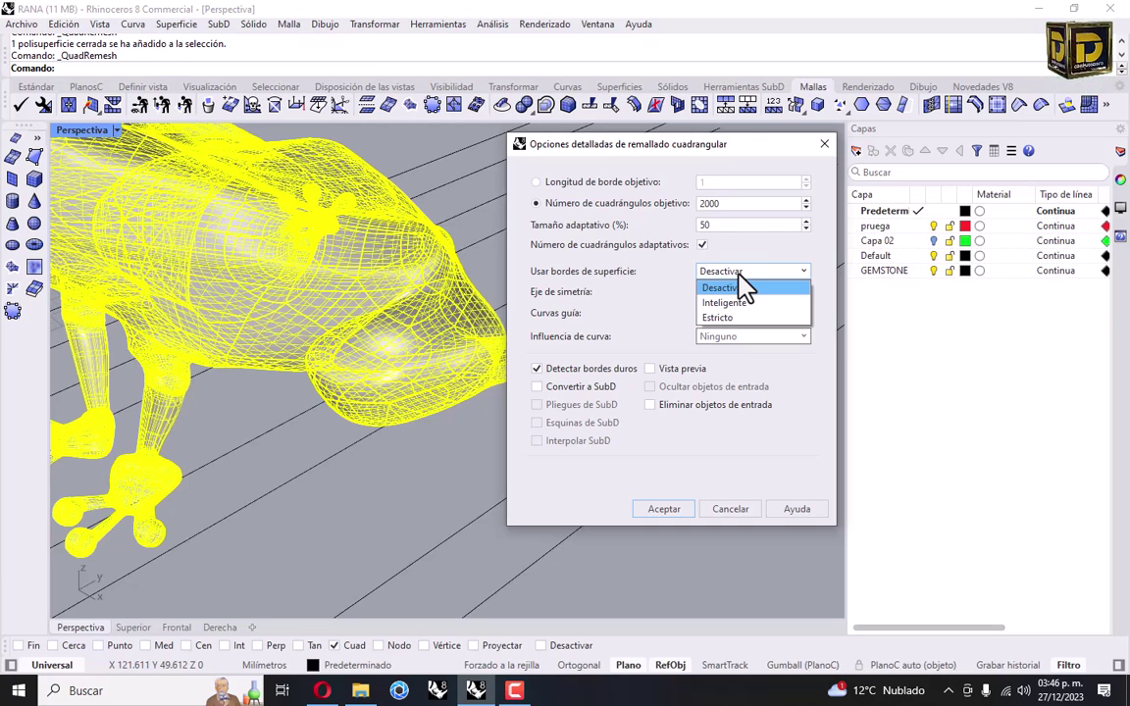
left_click(672, 271)
left_click(722, 270)
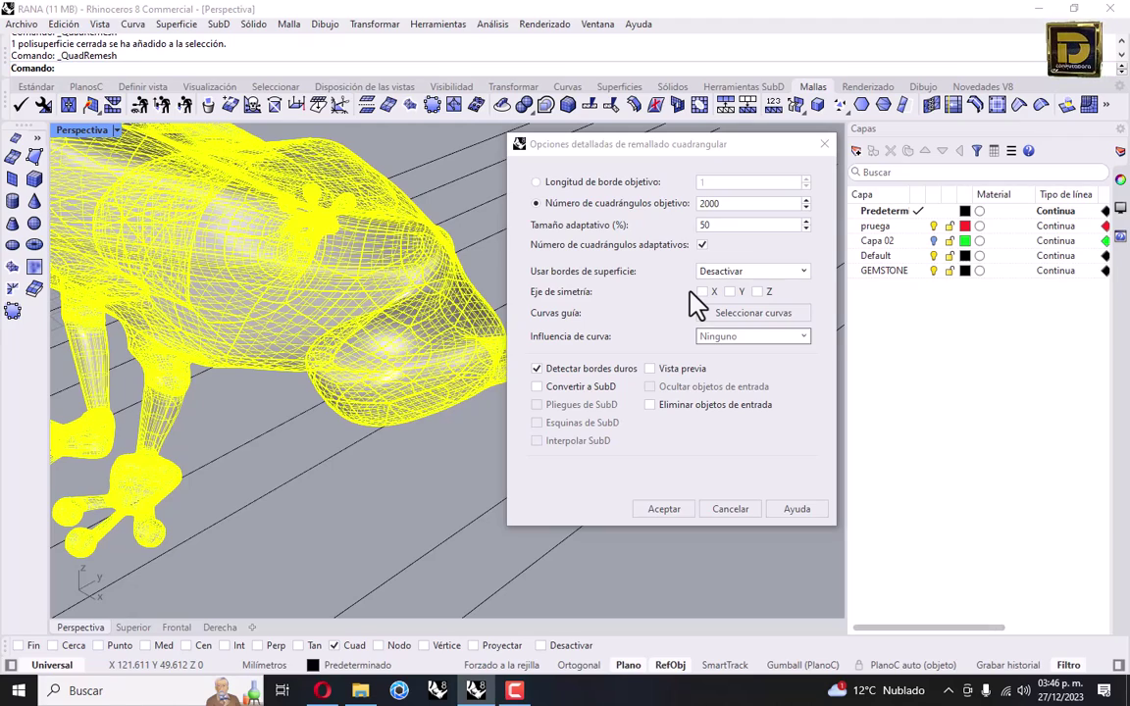
Examine the selected frog from the front and from above to relate its body to the symmetry axes.
scroll(294, 294, "down", 6)
scroll(285, 318, "up", 8)
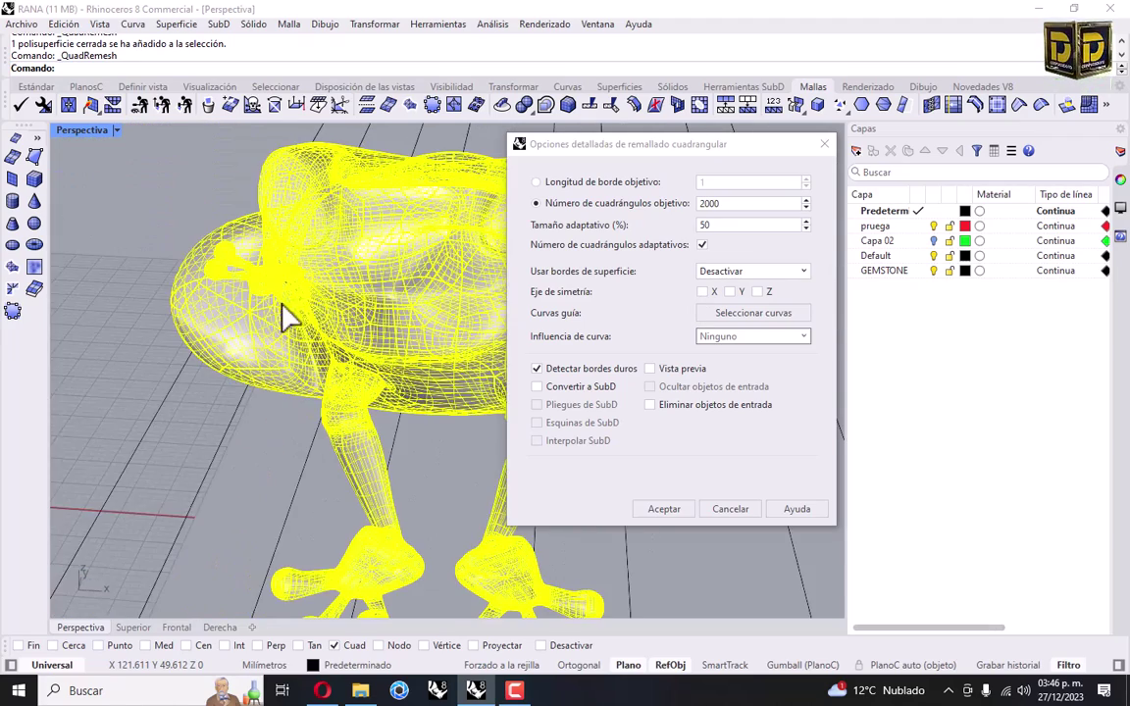
scroll(324, 274, "down", 2)
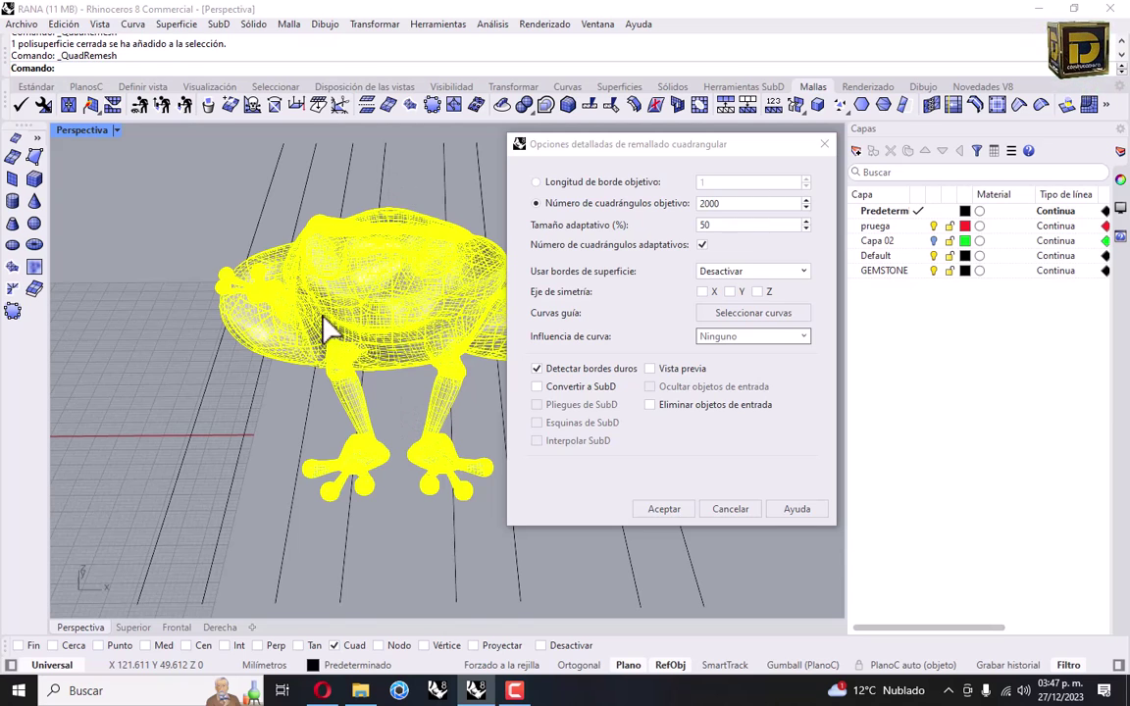
right_click_drag(338, 329, 379, 361)
scroll(403, 315, "down", 3)
right_click_drag(403, 315, 387, 355)
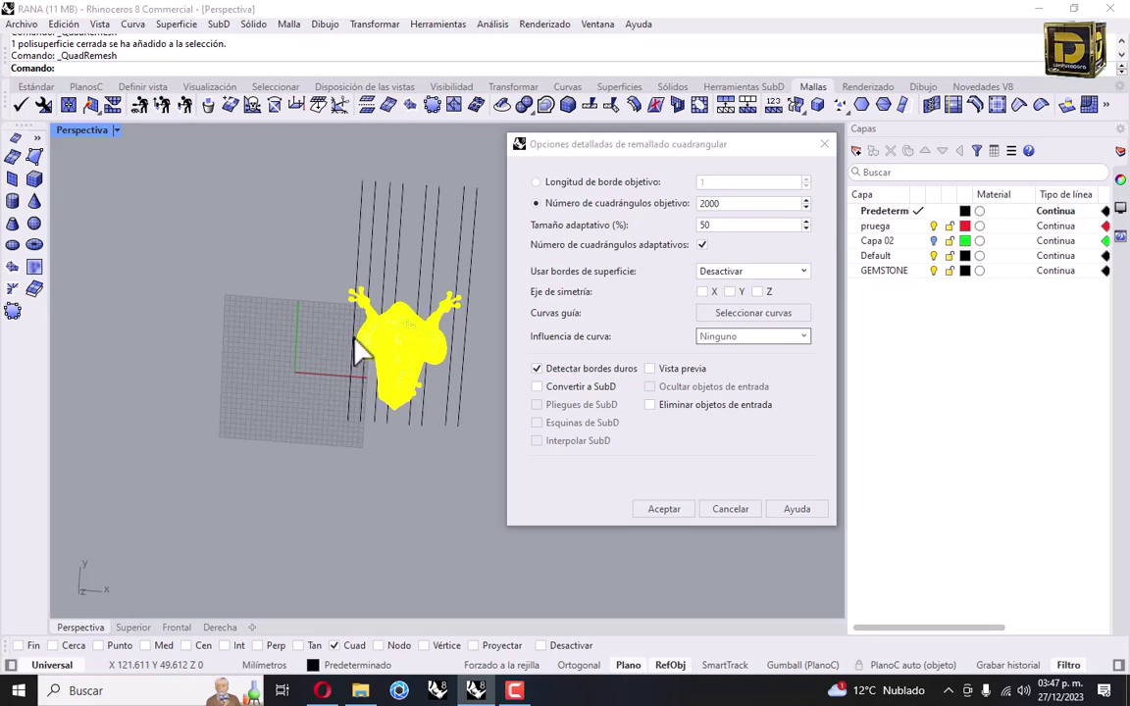
right_click_drag(487, 328, 396, 203)
scroll(409, 353, "up", 5)
right_click_drag(404, 329, 390, 321)
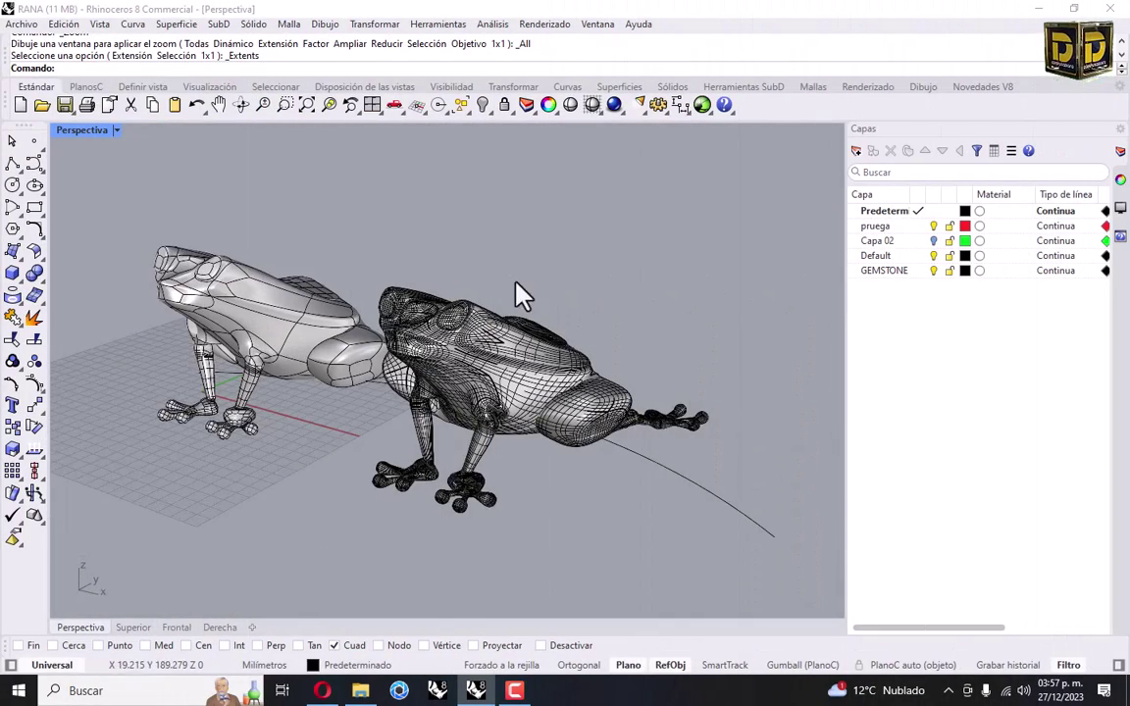
Create a mesh box with face counts of 10 in X, Y and Z, well away from the two frogs.
scroll(522, 294, "down", 3)
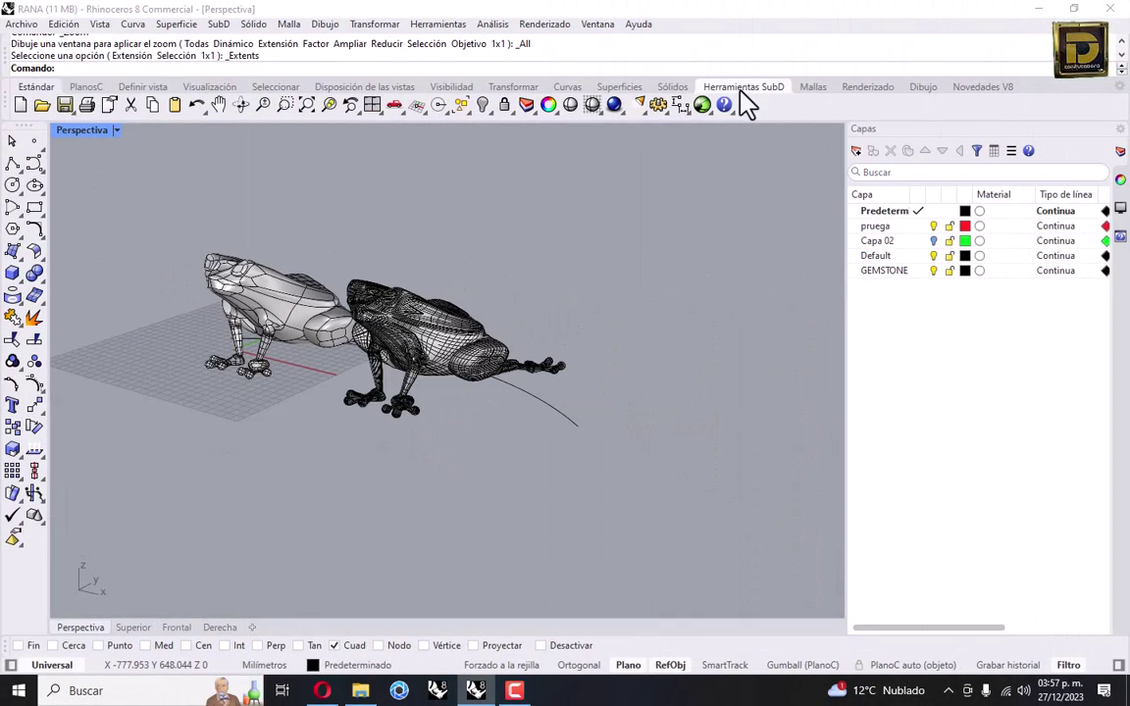
left_click(810, 87)
left_click(34, 178)
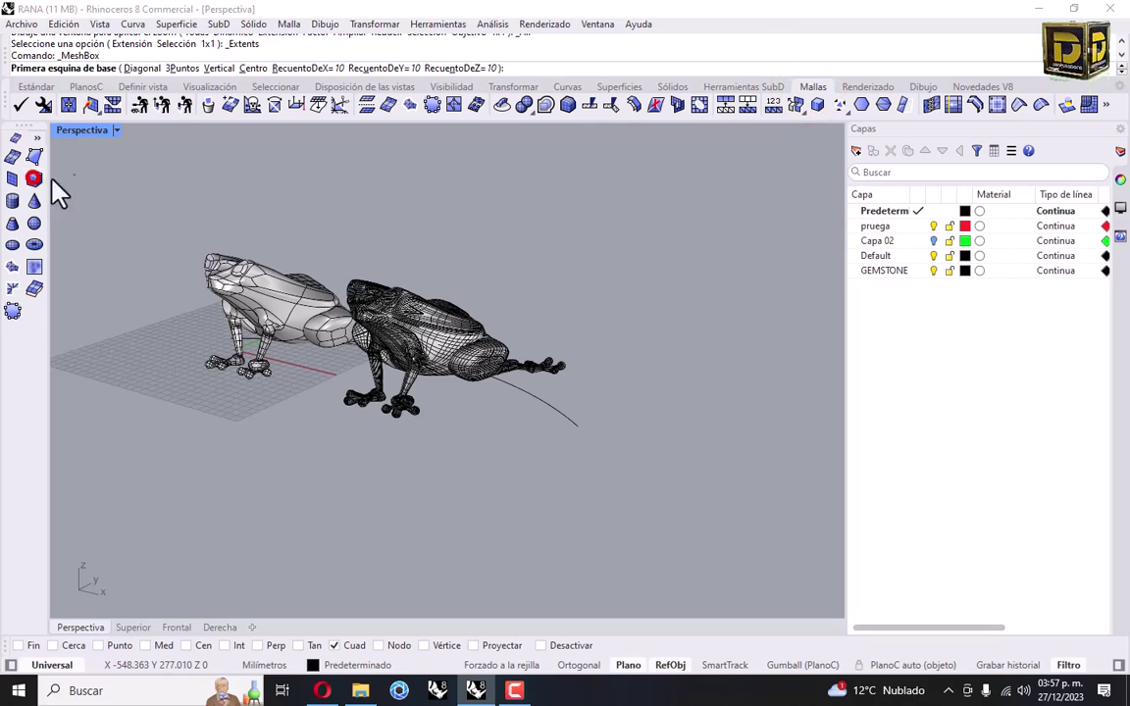
left_click(84, 130)
double_click(101, 137)
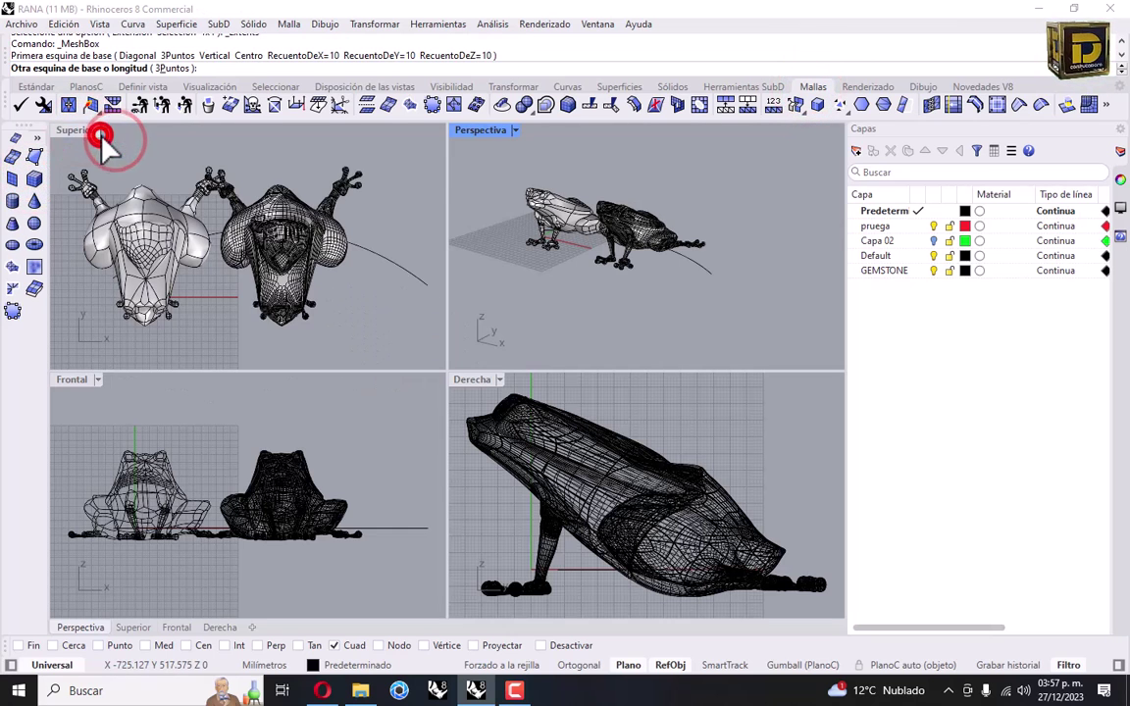
scroll(334, 274, "down", 5)
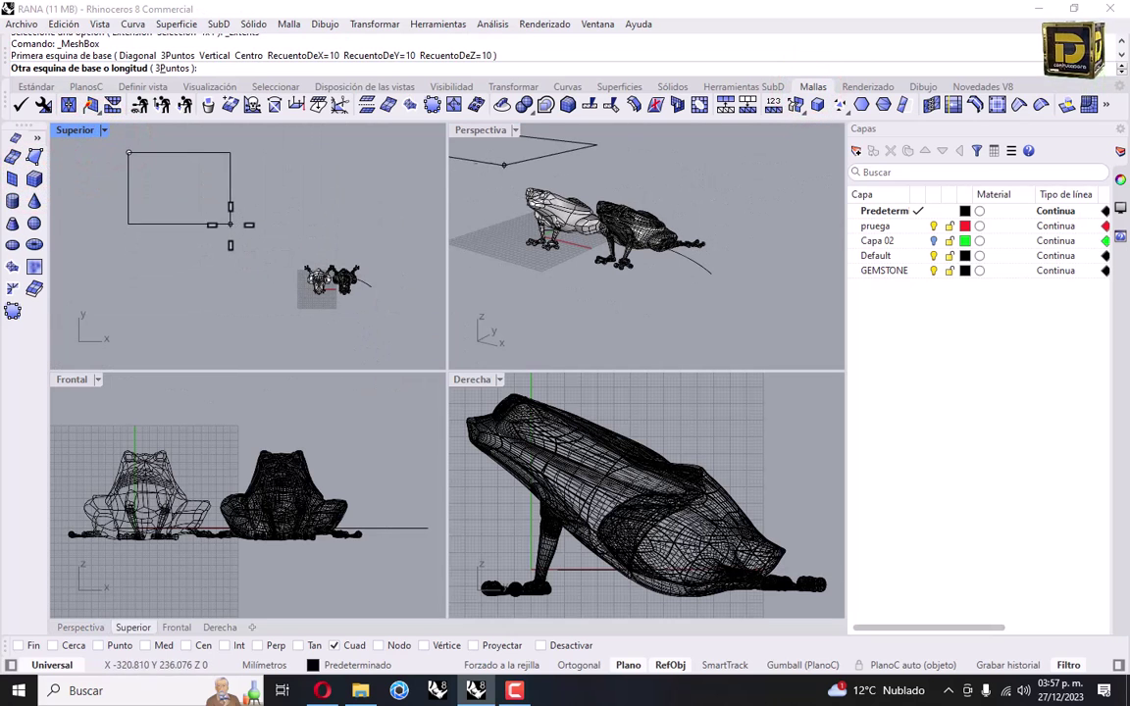
left_click(232, 222)
scroll(246, 471, "down", 3)
scroll(98, 471, "up", 3)
left_click(255, 428)
scroll(611, 284, "down", 3)
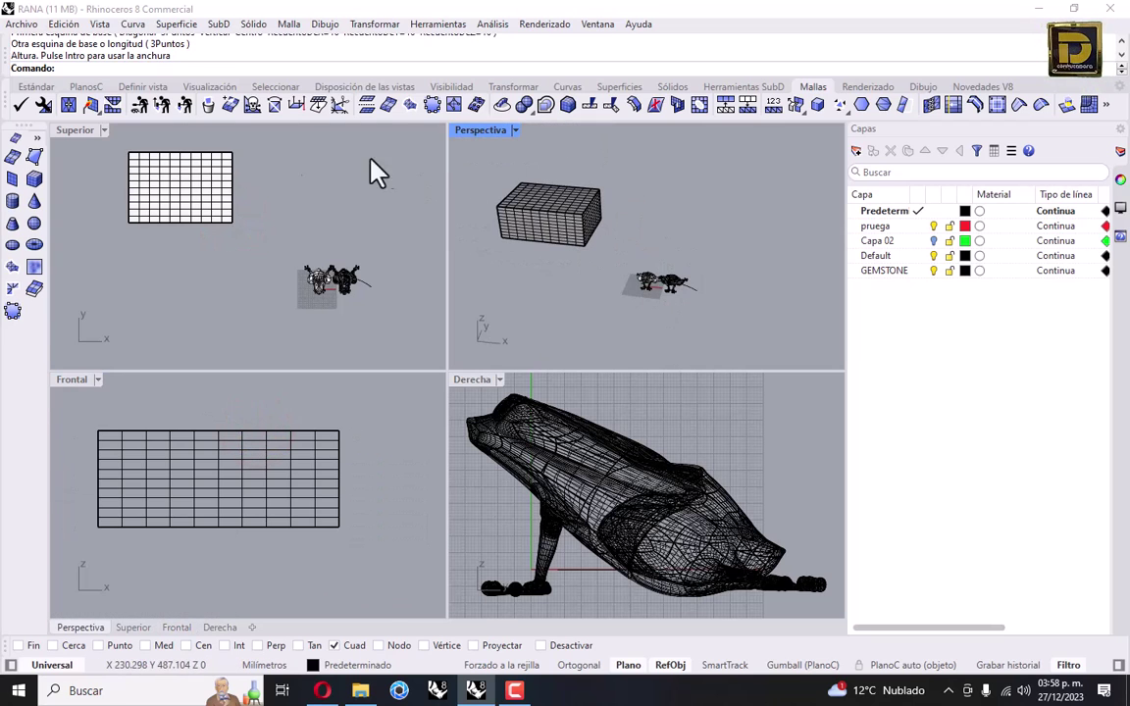
Draw a diagonal single-segment polyline across the mesh box in the Top view, extending beyond both long sides.
left_click(37, 86)
left_click(12, 161)
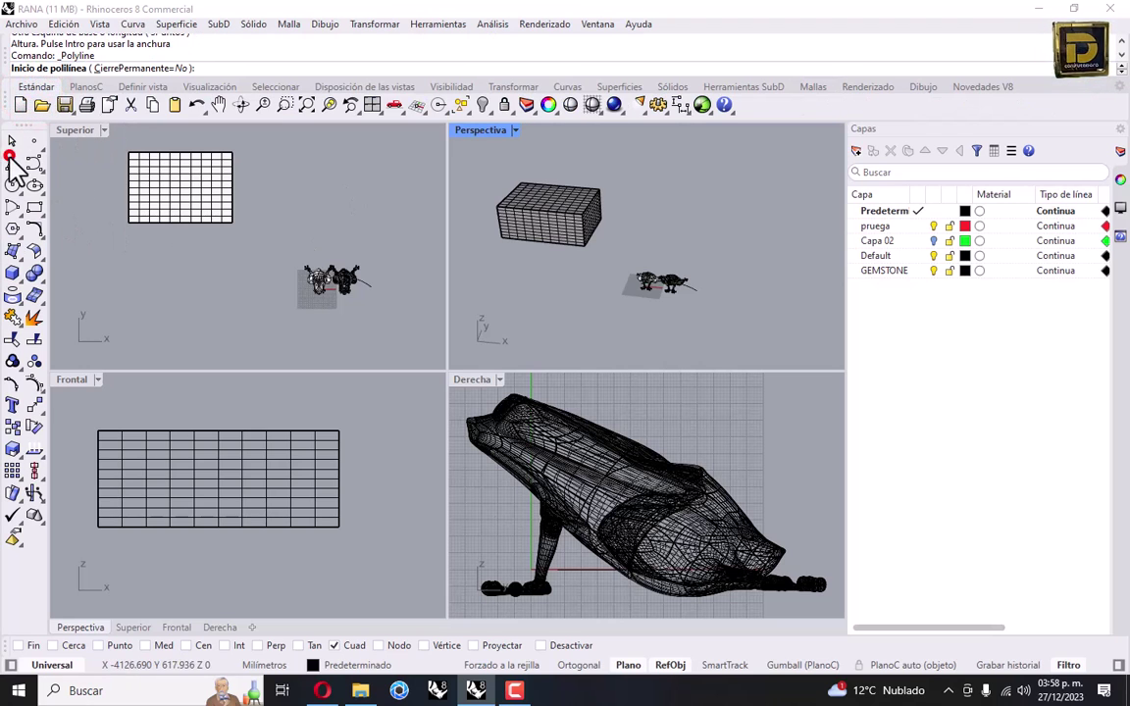
right_click_drag(190, 224, 252, 277)
left_click(301, 169)
left_click(200, 302)
key("Return")
Try a second diagonal polyline across the mesh box beside the first, and delete it.
key("Return")
left_click(262, 172)
left_click(155, 296)
key("Return")
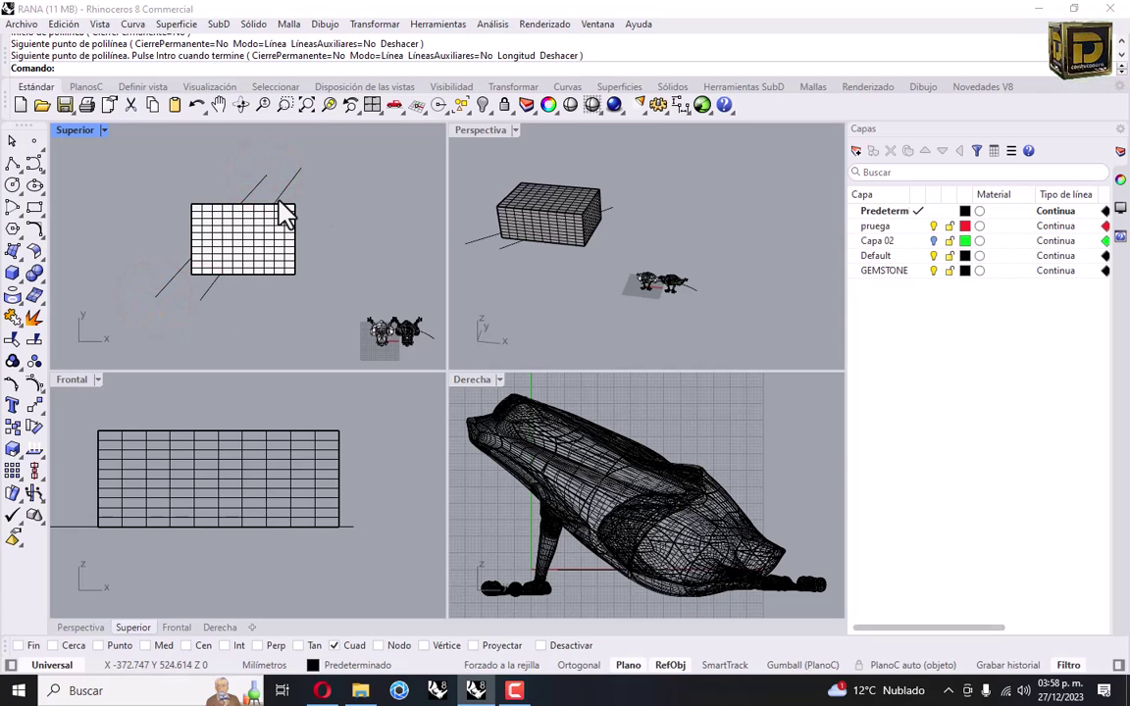
left_click(247, 184)
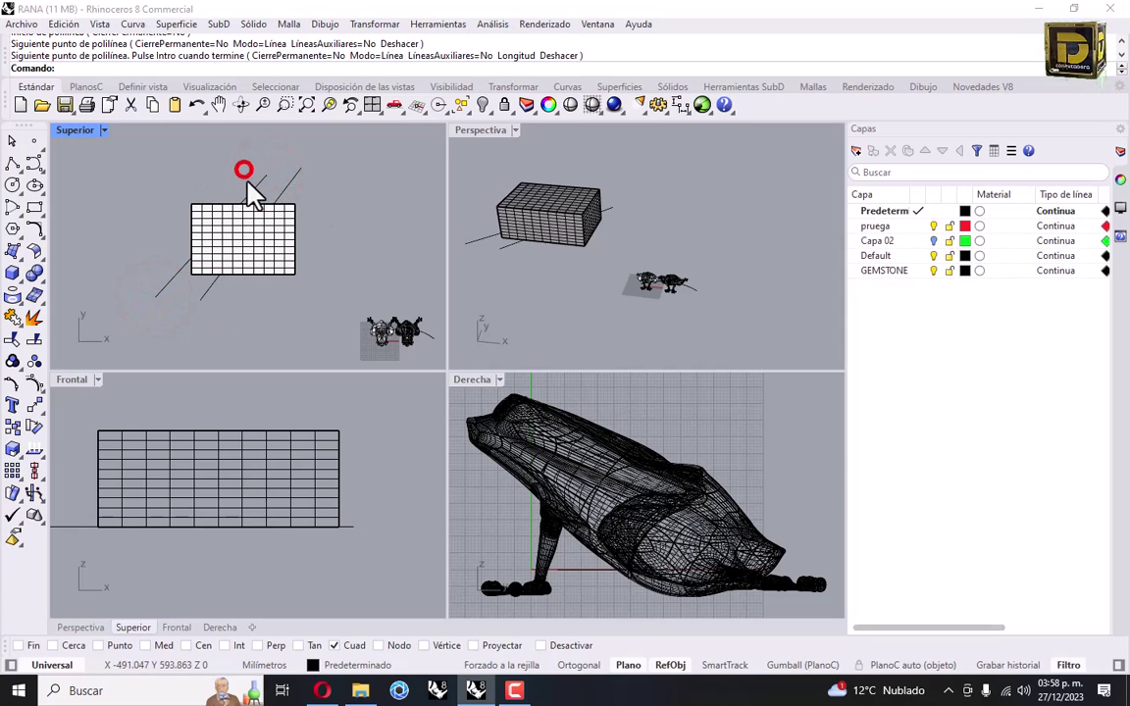
key("Delete")
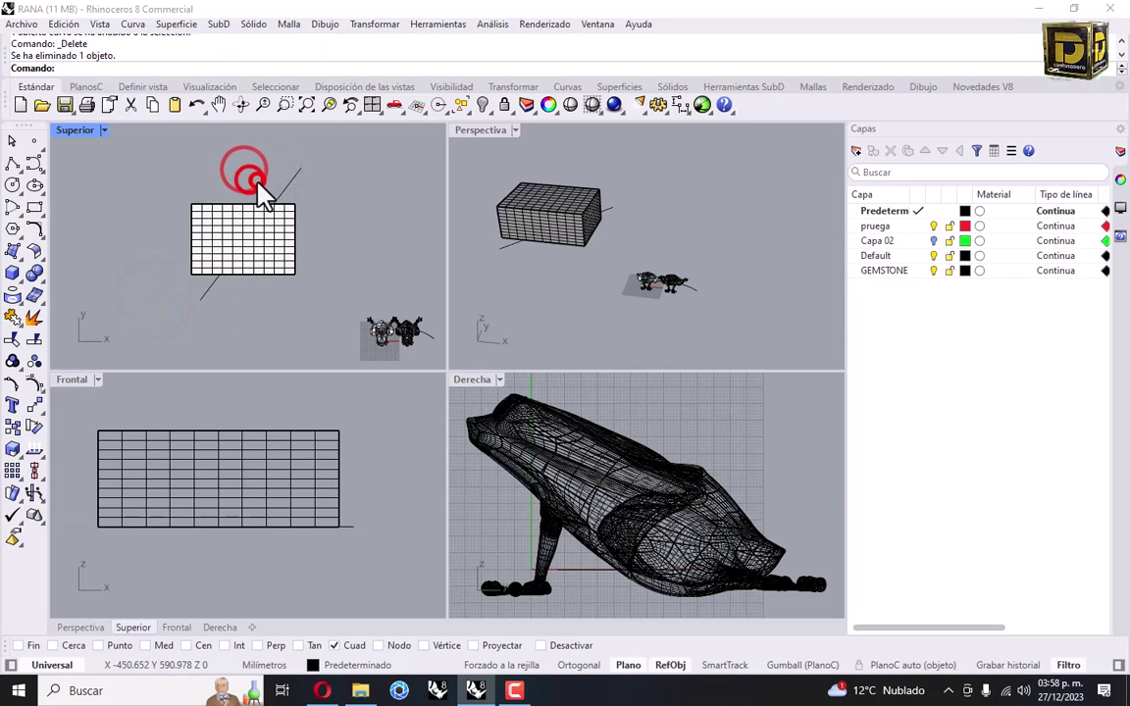
Copy the diagonal line once to its right and twice to its left, making four parallel lines across the box.
left_click(14, 432)
left_click(213, 295)
key("Return")
left_click(209, 295)
left_click(248, 298)
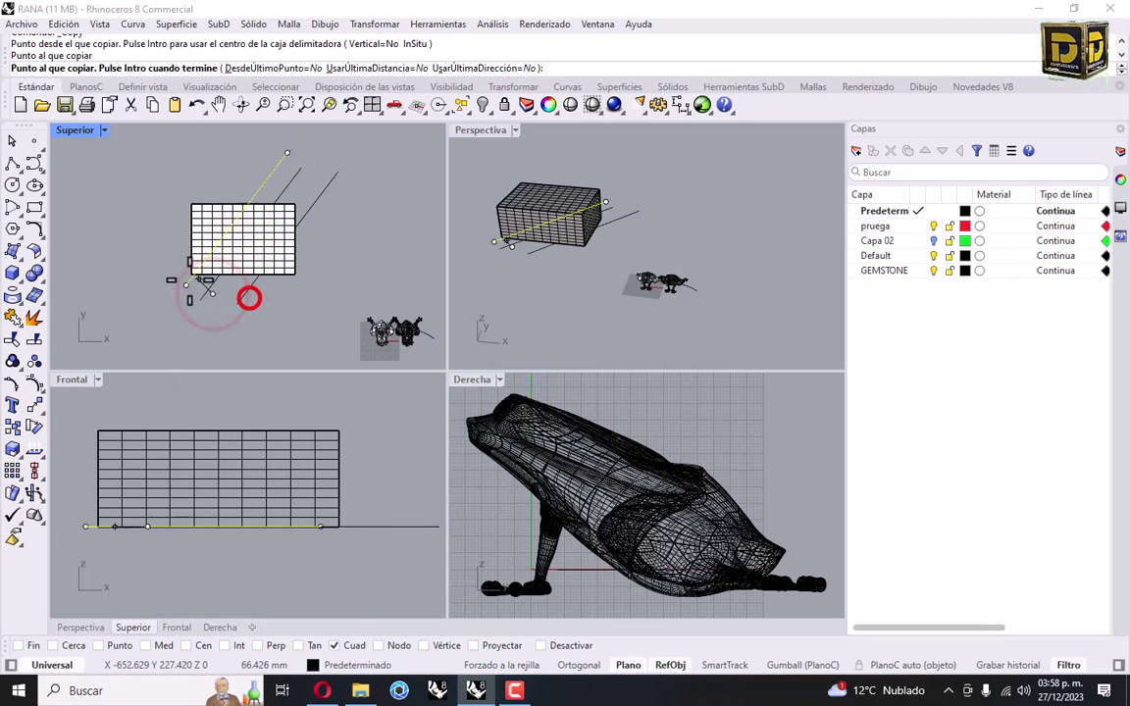
left_click(177, 294)
left_click(157, 285)
key("Return")
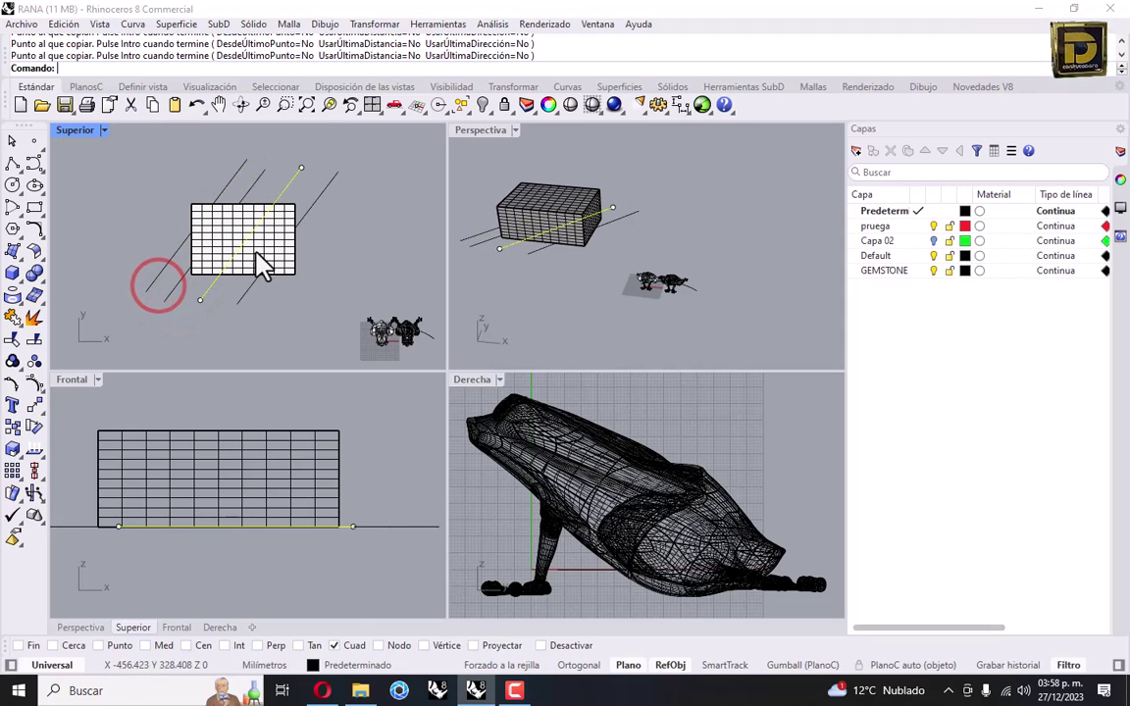
Hide the two frogs and the loose curve, keeping only the mesh box and its diagonal lines in the Perspective view.
left_click(534, 191)
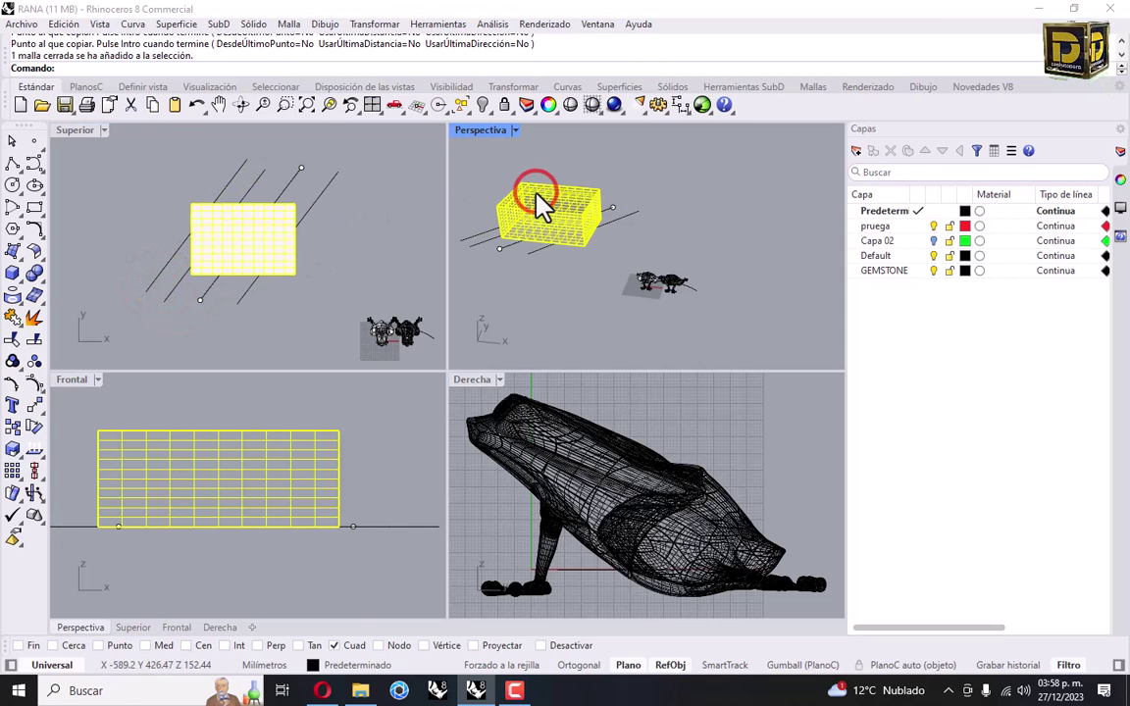
left_click(579, 142)
scroll(613, 154, "down", 3)
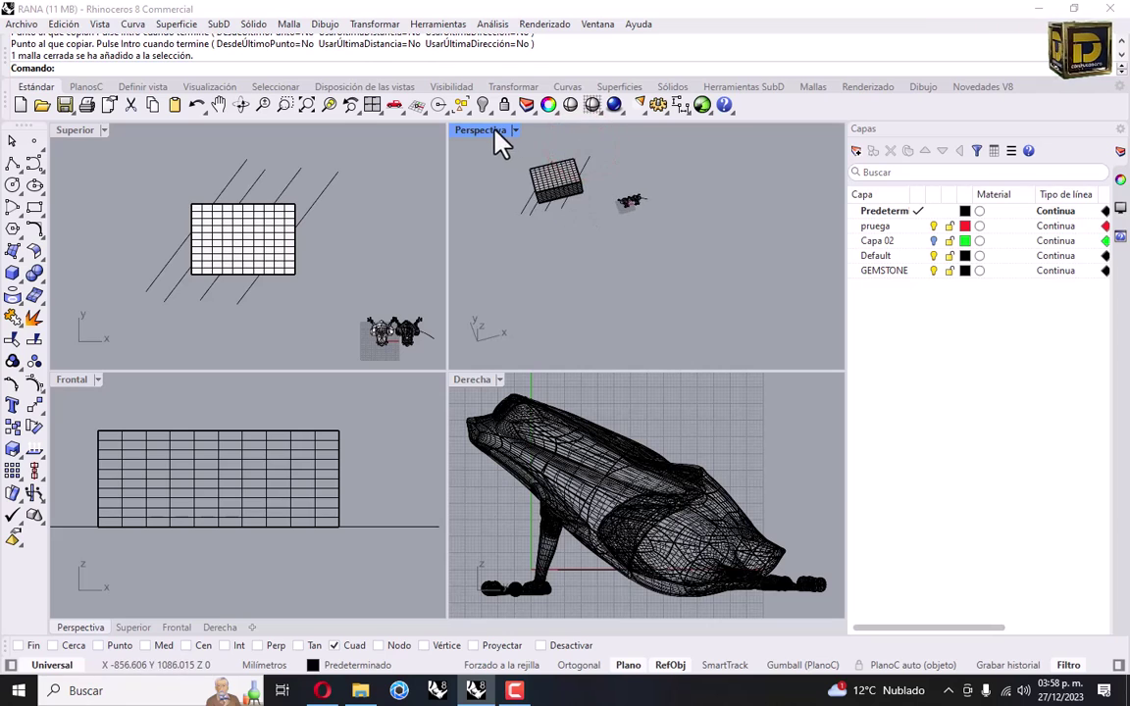
double_click(485, 129)
left_click_drag(501, 209, 422, 365)
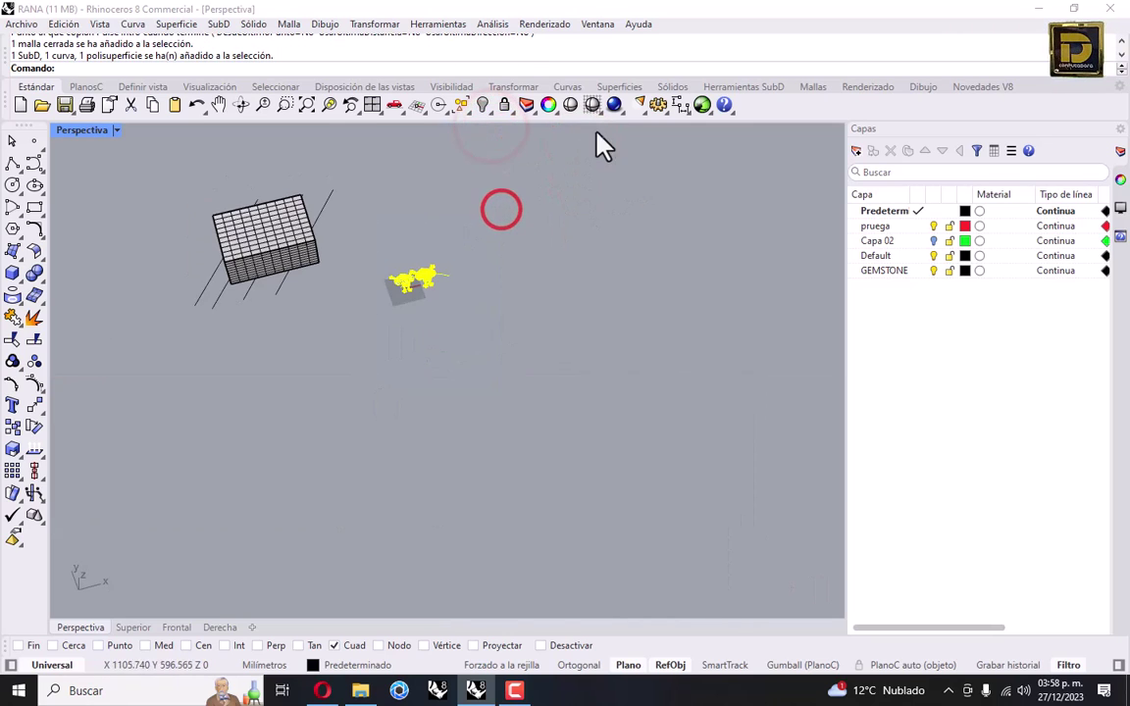
left_click(482, 105)
scroll(275, 186, "up", 3)
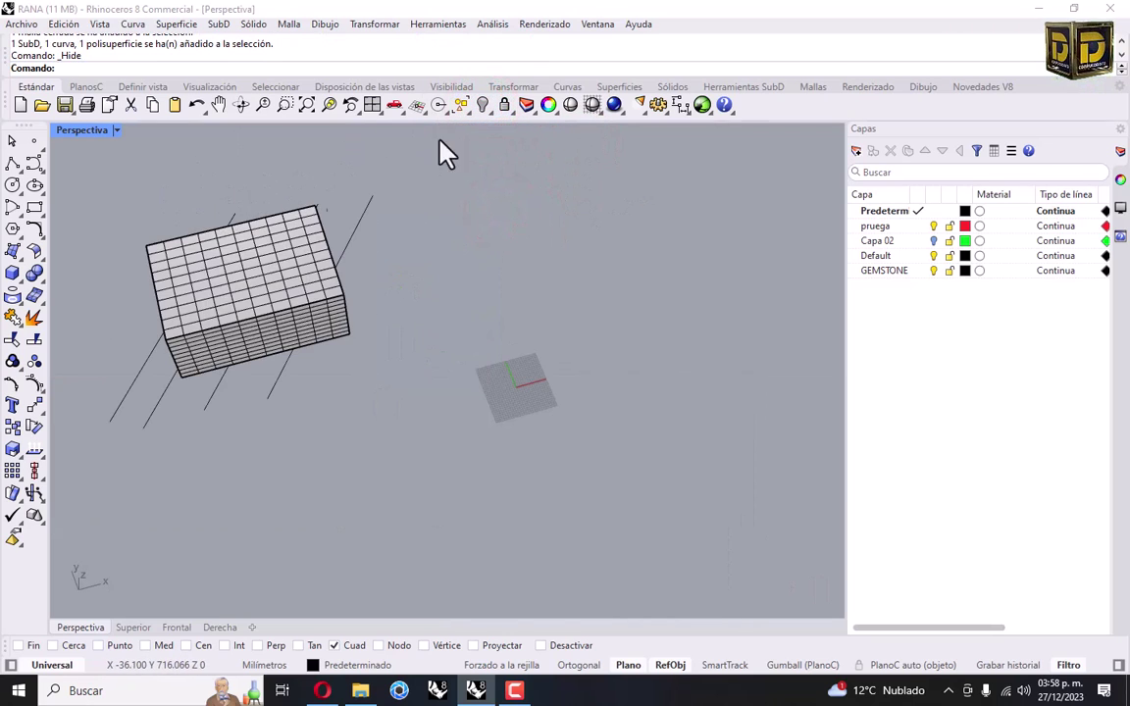
right_click(309, 105)
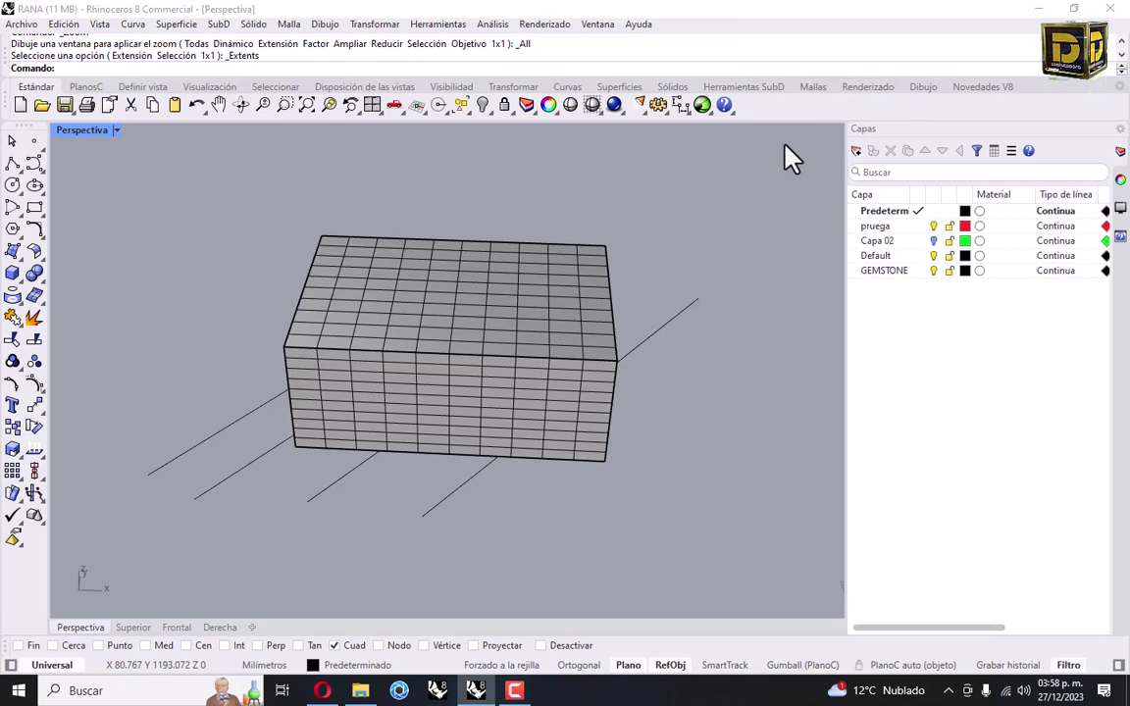
Start QuadRemesh on the mesh box and bring up its detailed options.
key("Up")
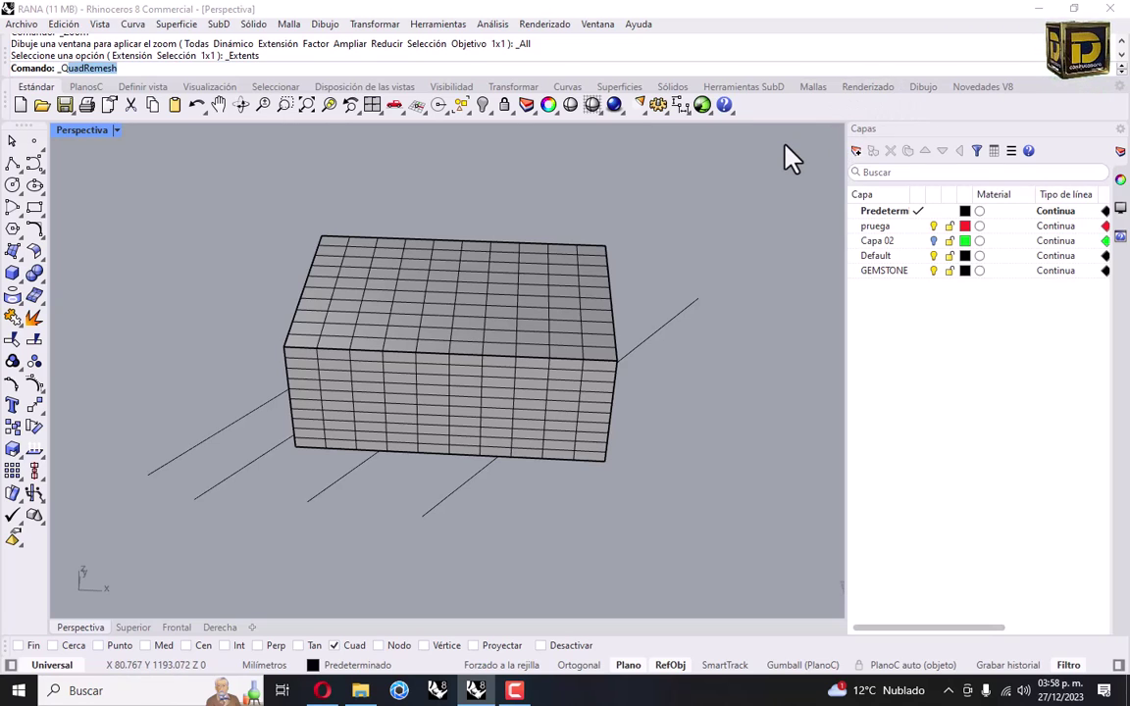
key("Down")
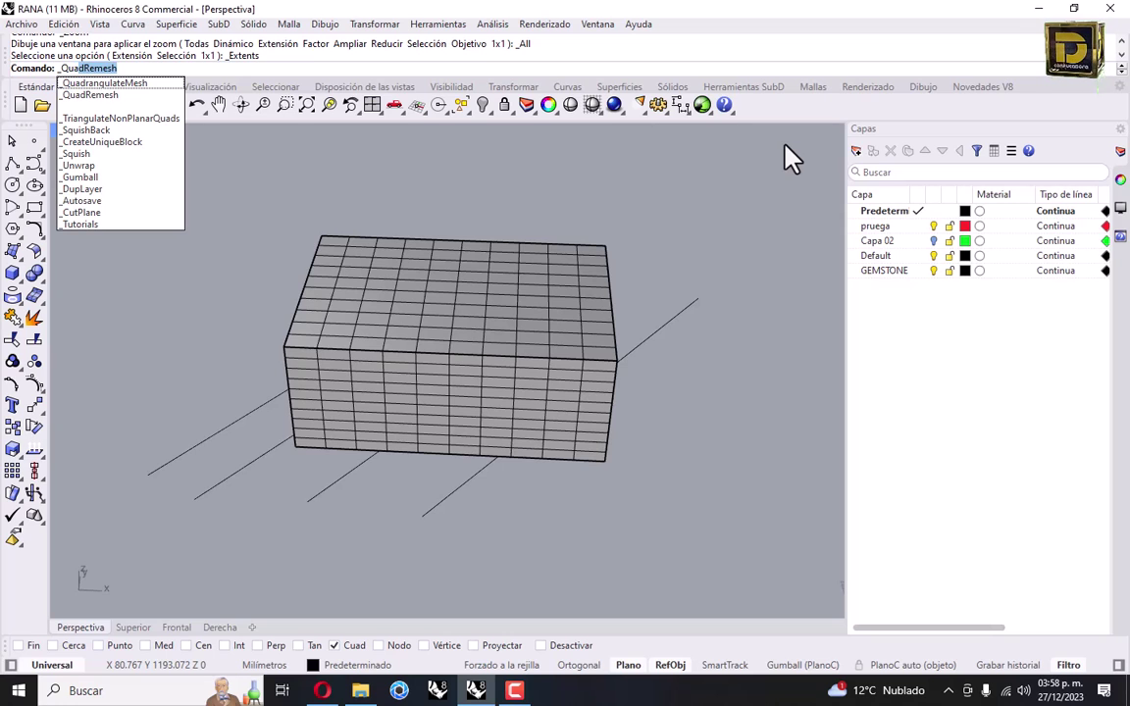
key("Return")
left_click(469, 327)
right_click(469, 328)
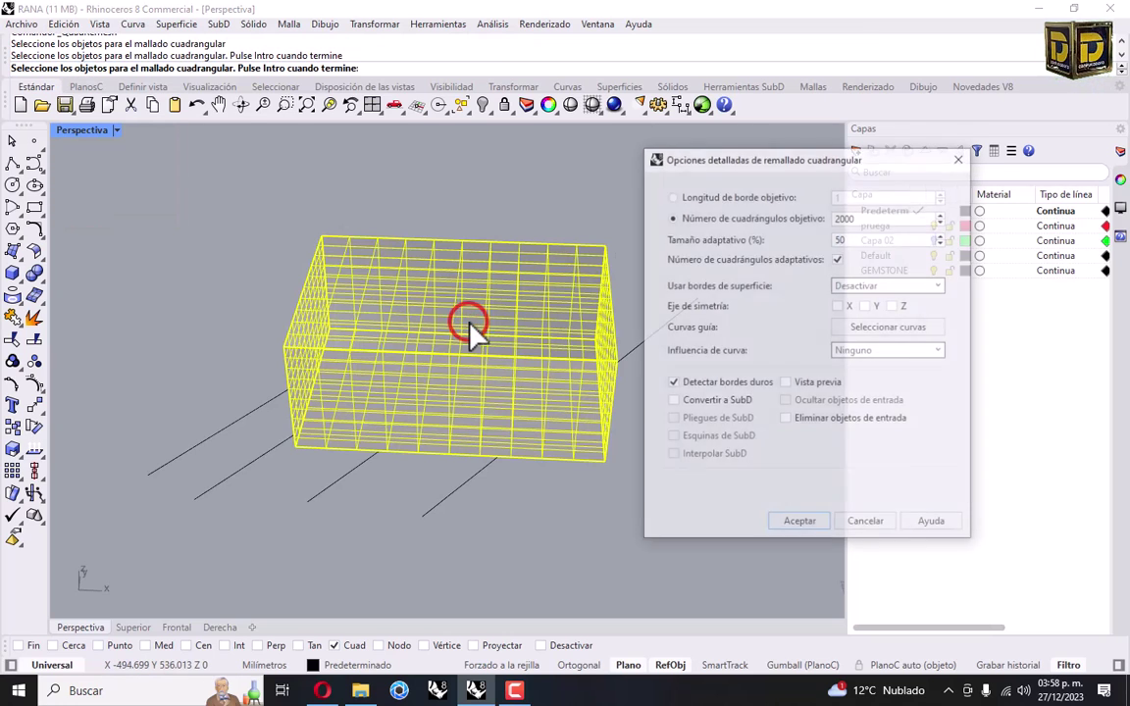
Select the four diagonal lines in the Top view as the guide curves for the box's quad remesh.
left_click(873, 328)
right_click_drag(291, 321, 361, 282)
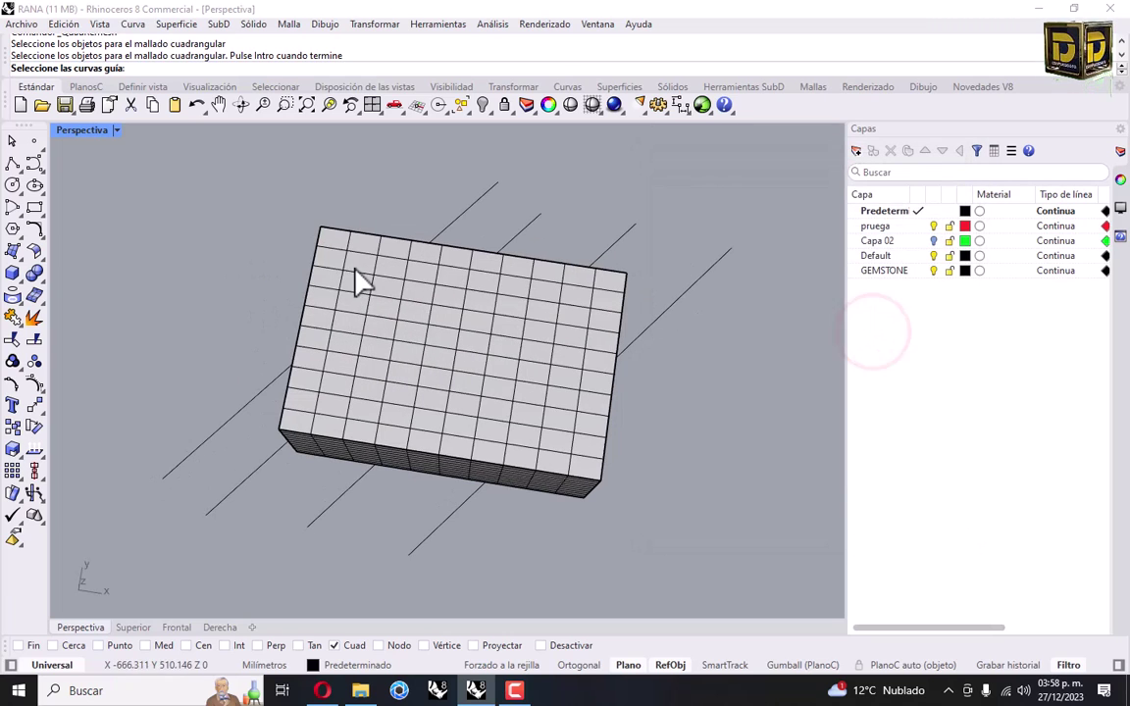
double_click(86, 130)
left_click(383, 172)
left_click(324, 163)
left_click(265, 165)
left_click(253, 157)
key("Return")
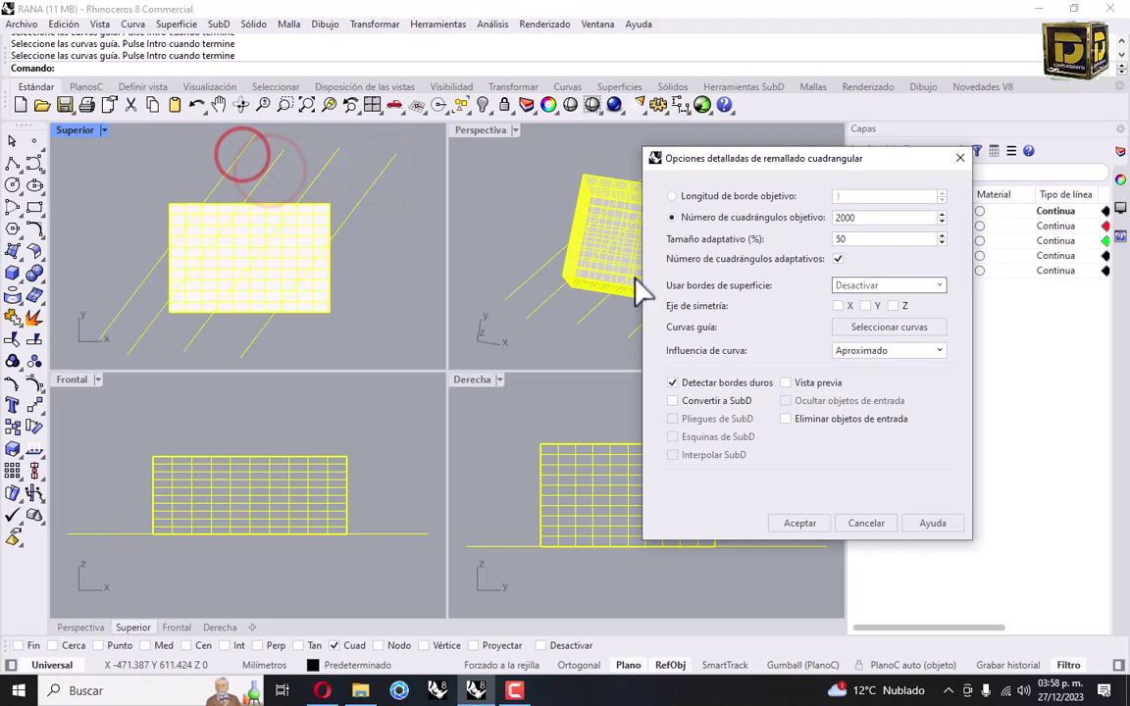
Remesh the box to a target of 2000 quads with the curve influence set to Ninguno.
left_click(863, 351)
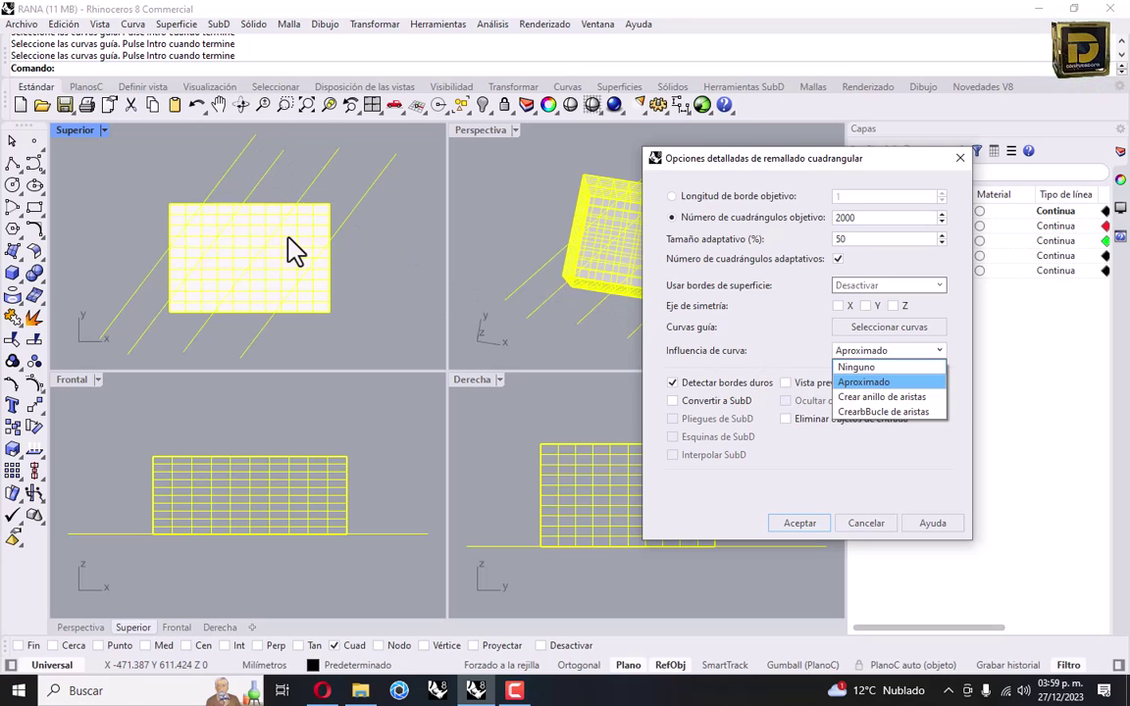
left_click(850, 367)
left_click(799, 522)
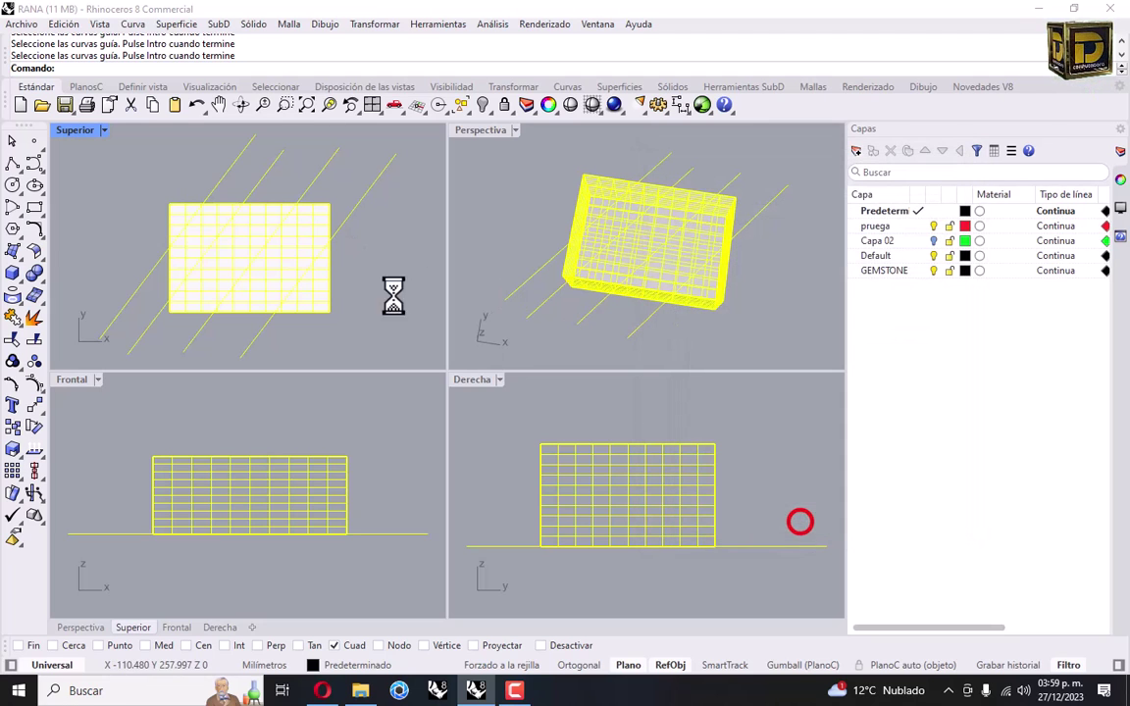
Move the remeshed box away from the original so the two stand side by side.
left_click_drag(616, 227, 734, 297)
right_click_drag(601, 306, 646, 184)
left_click_drag(647, 276, 756, 295)
key("Escape")
right_click_drag(756, 296, 671, 314)
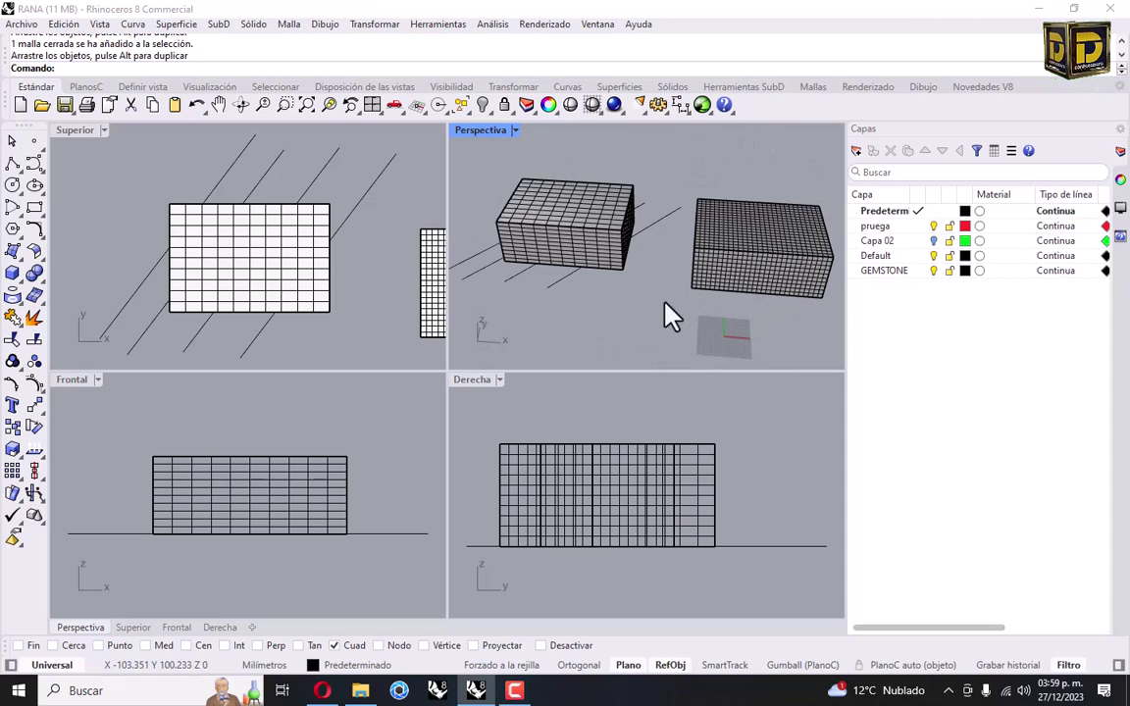
Remesh the original box again with the four diagonal lines as guide curves and the curve influence Aproximado.
left_click(266, 257)
right_click(300, 262)
left_click(410, 142)
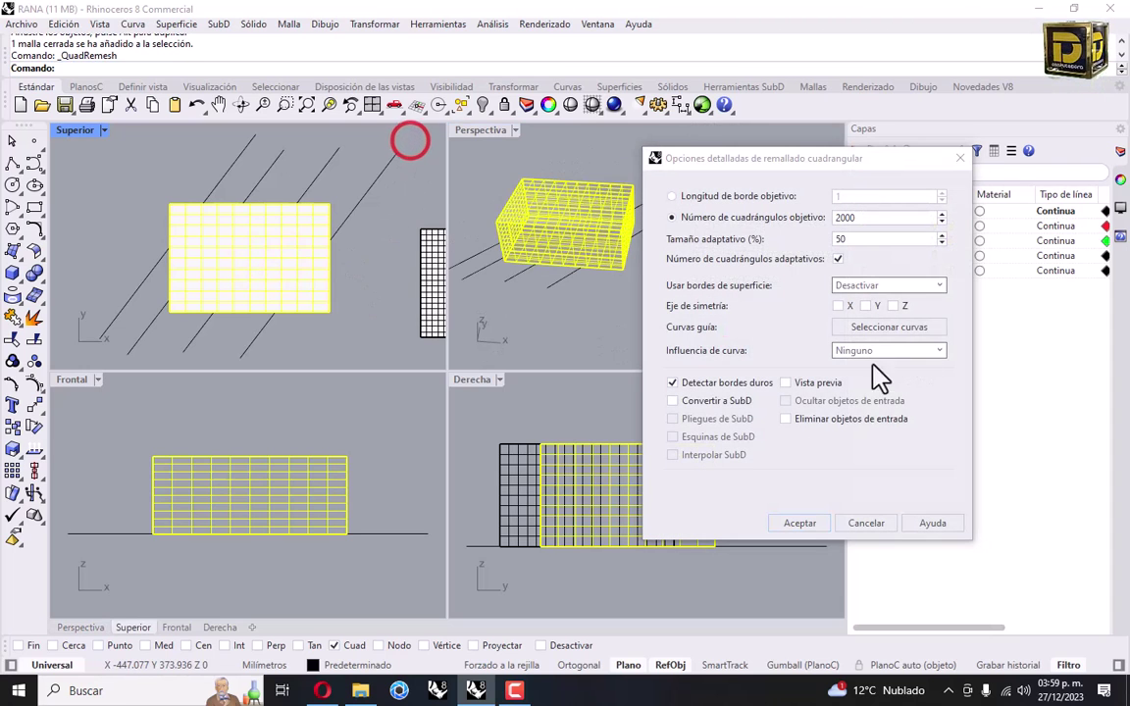
left_click(883, 327)
left_click_drag(424, 150, 231, 159)
right_click(297, 189)
left_click(855, 353)
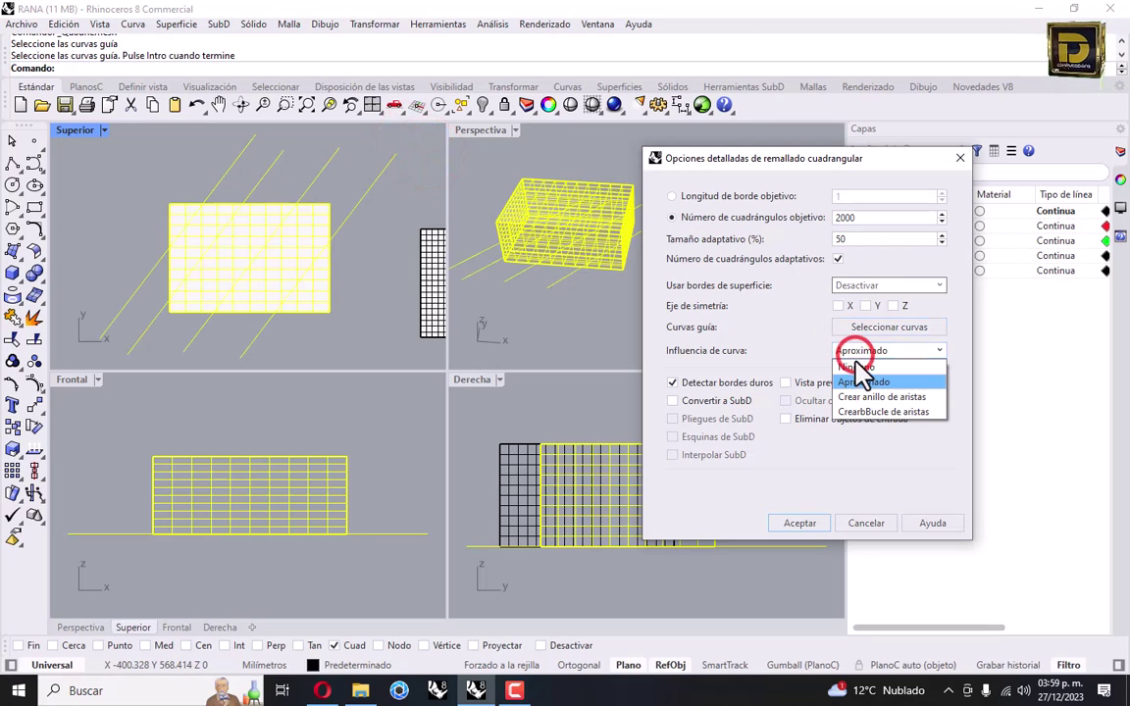
left_click(858, 383)
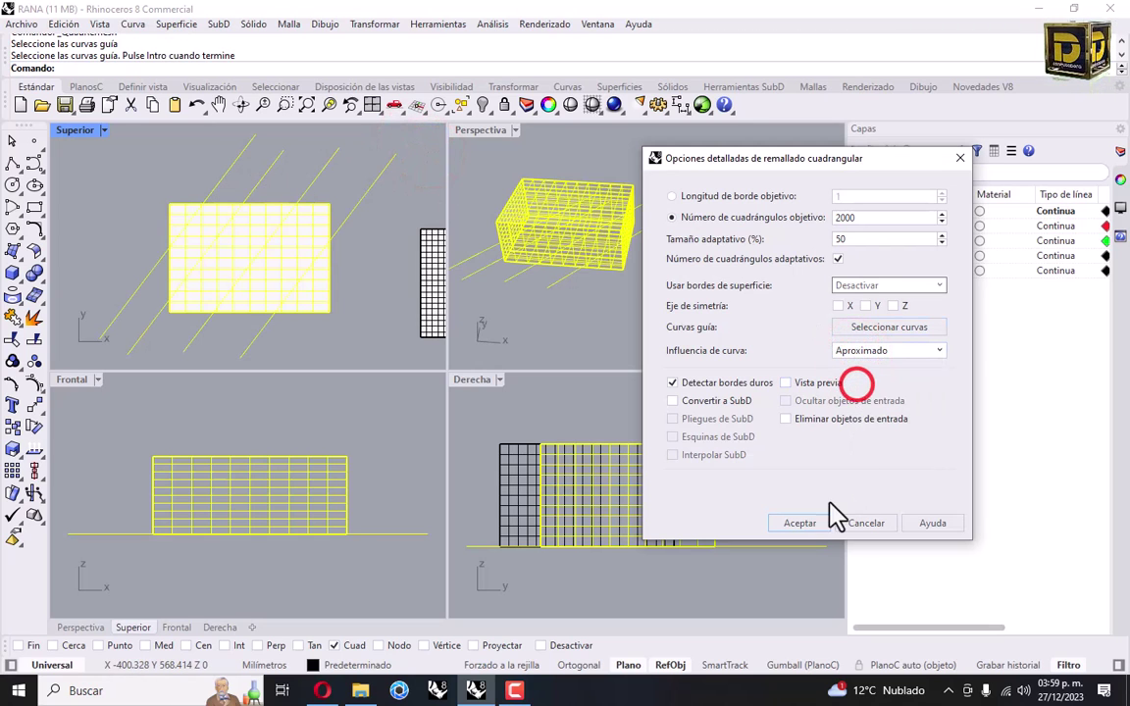
left_click(771, 524)
Move the Aproximado remesh behind the first remeshed box and inspect the flow of its faces.
scroll(230, 245, "down", 2)
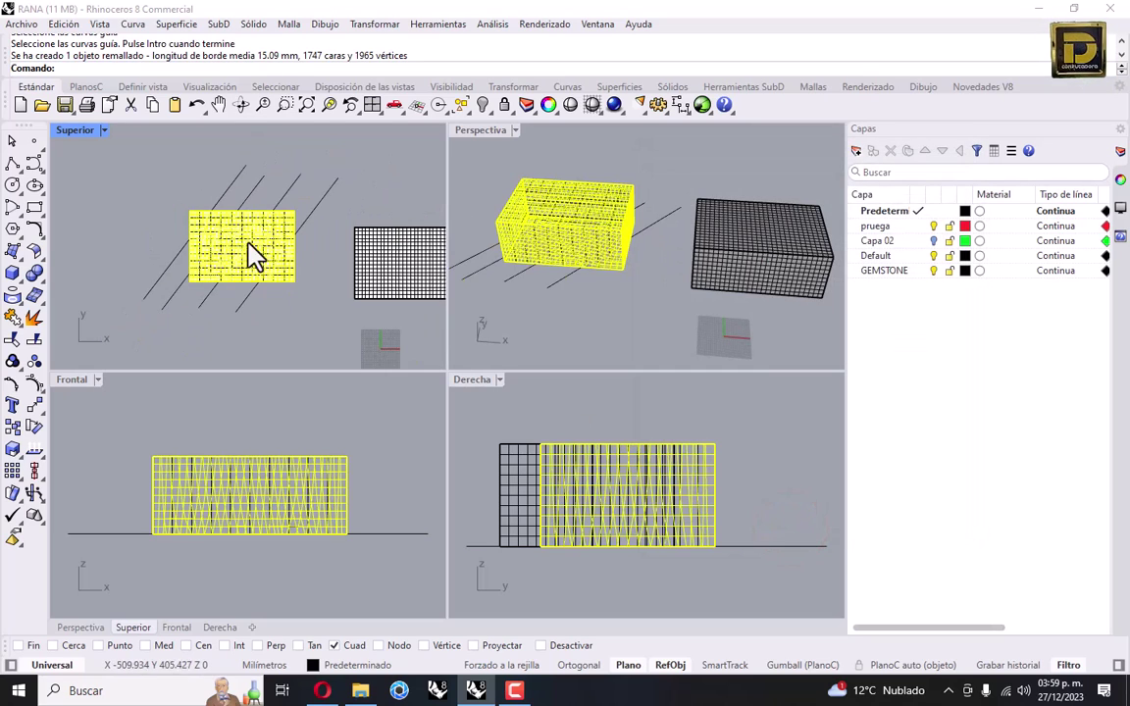
left_click_drag(164, 239, 400, 172)
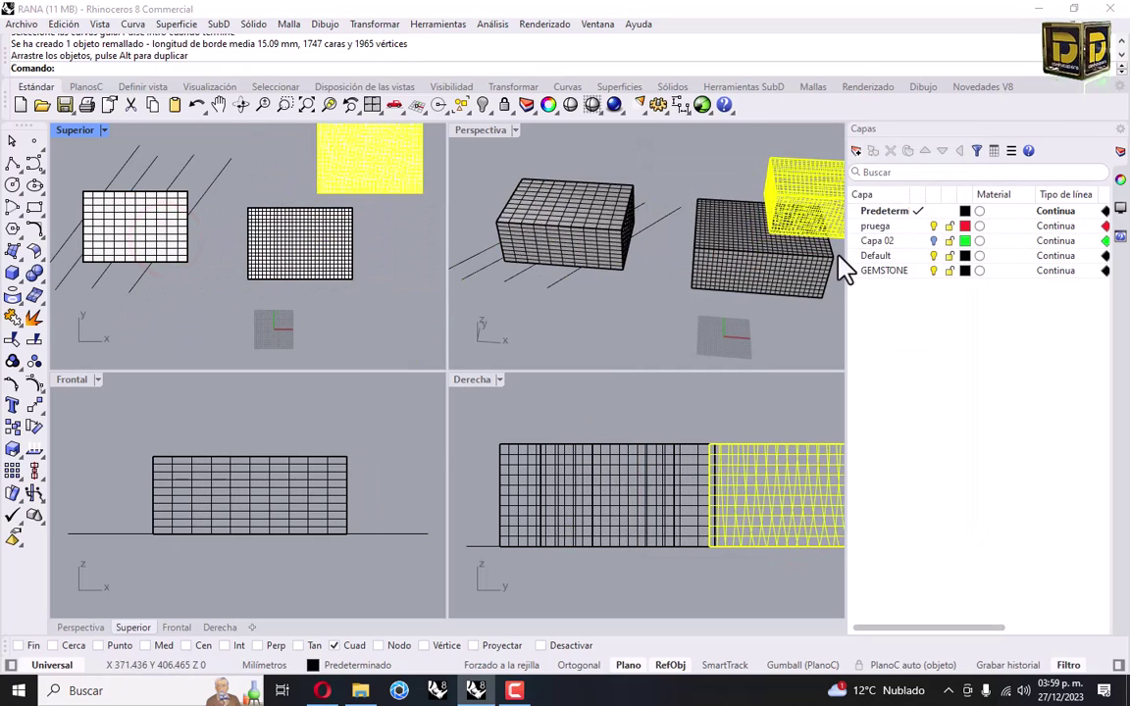
left_click(699, 305)
right_click_drag(699, 305, 751, 276)
scroll(750, 277, "up", 5)
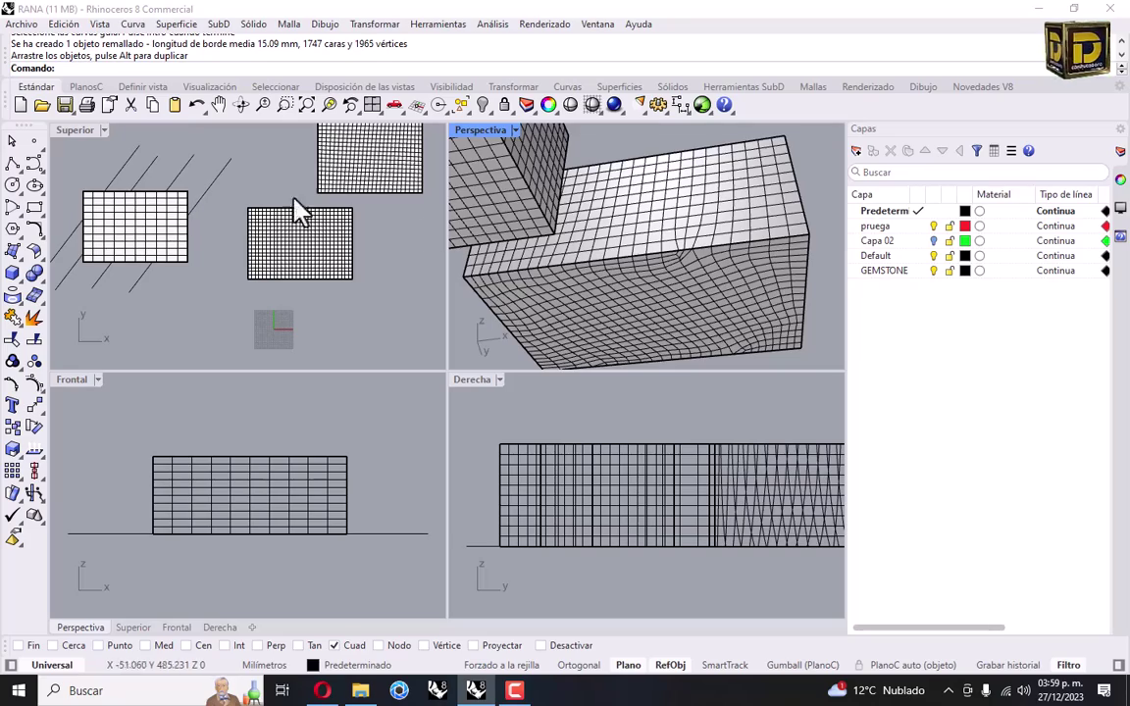
right_click_drag(655, 248, 677, 279)
scroll(702, 247, "down", 6)
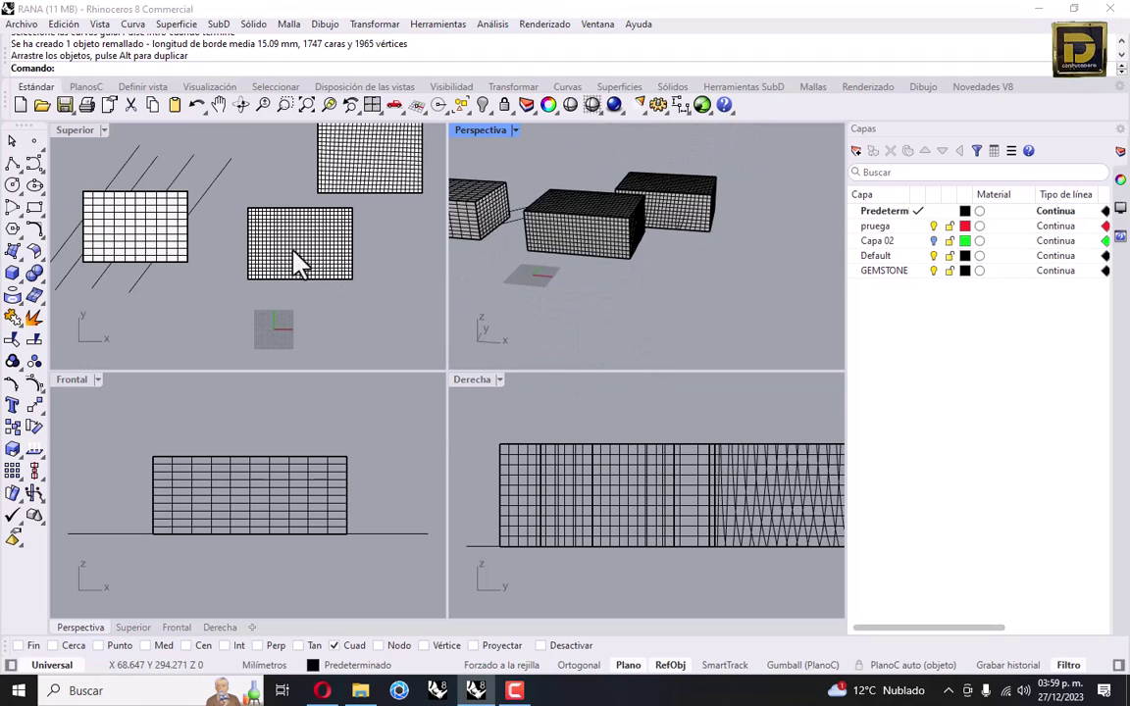
Remesh the original box with the four diagonal lines as guide curves and the edge-loop influence, CrearbBucle de aristas.
left_click(251, 148)
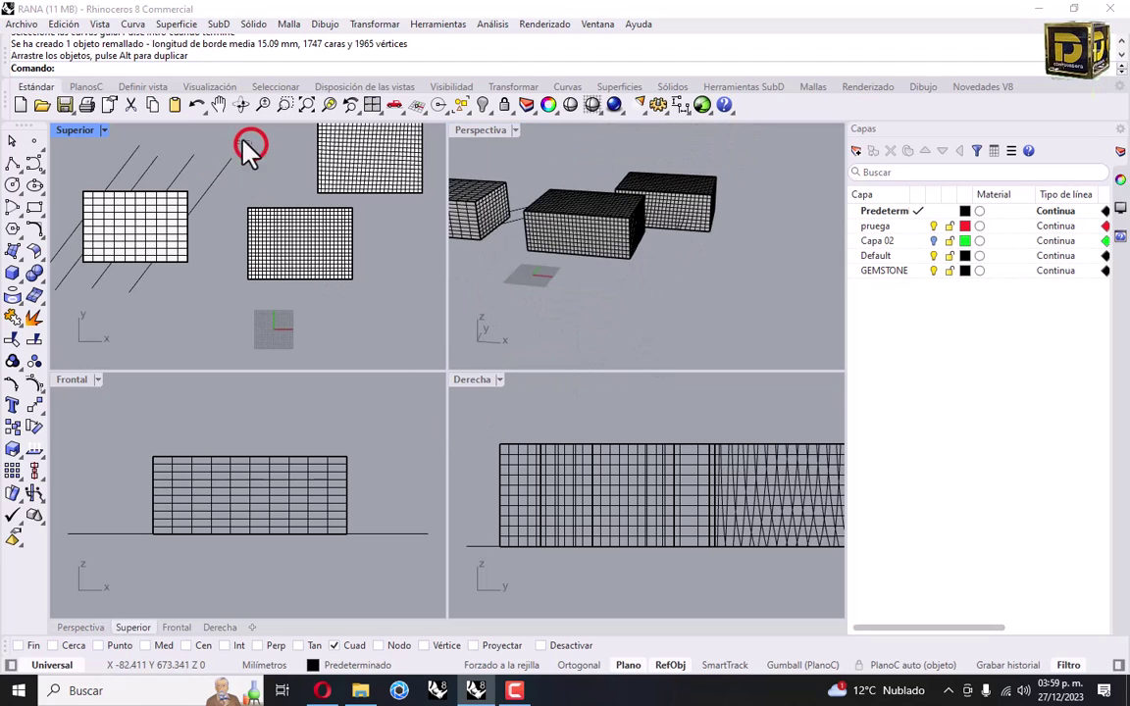
left_click(162, 234)
right_click(183, 238)
left_click(861, 331)
left_click_drag(245, 137, 190, 189)
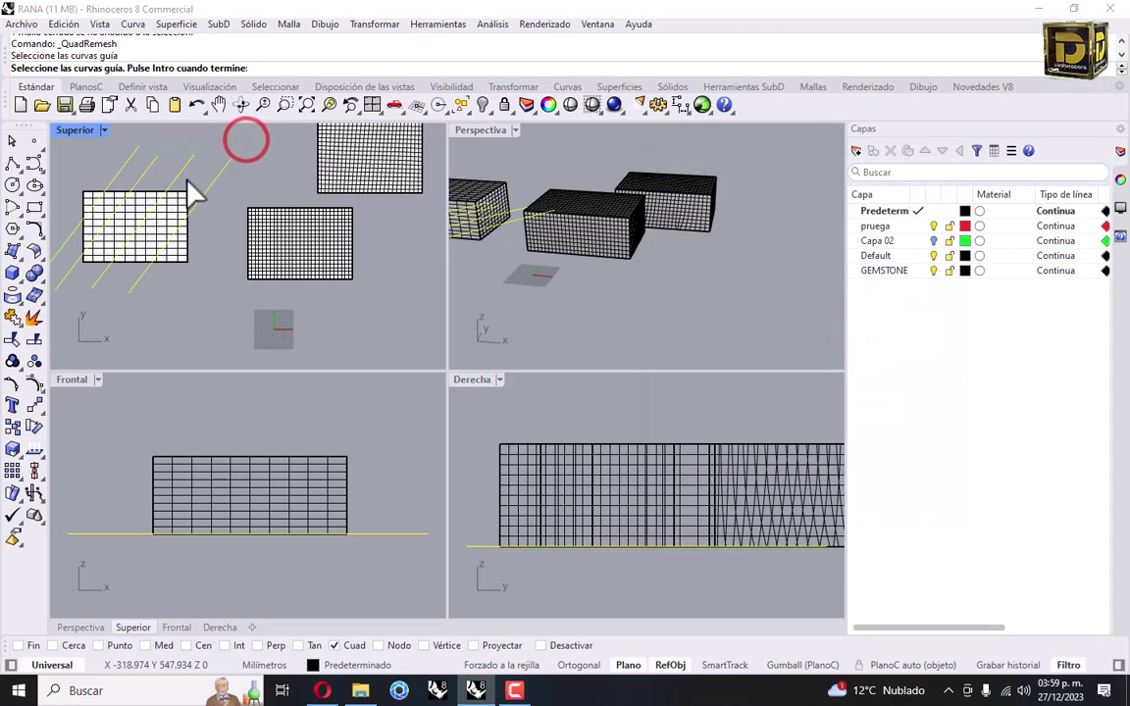
key("Return")
left_click(878, 352)
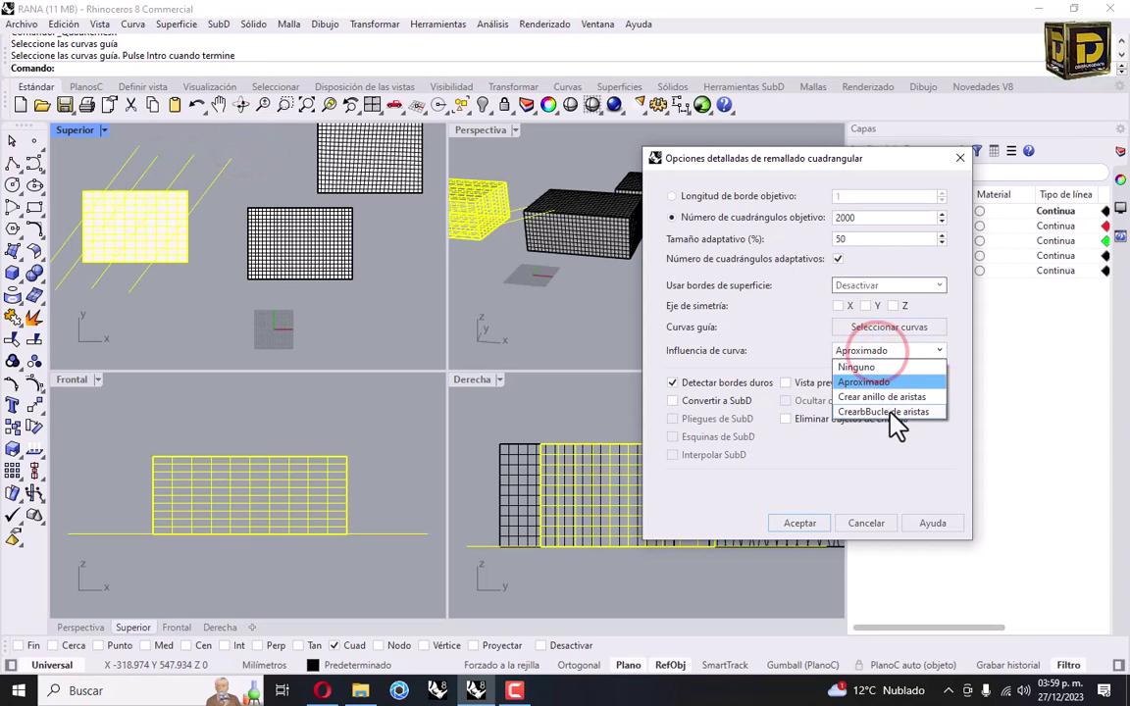
left_click(880, 410)
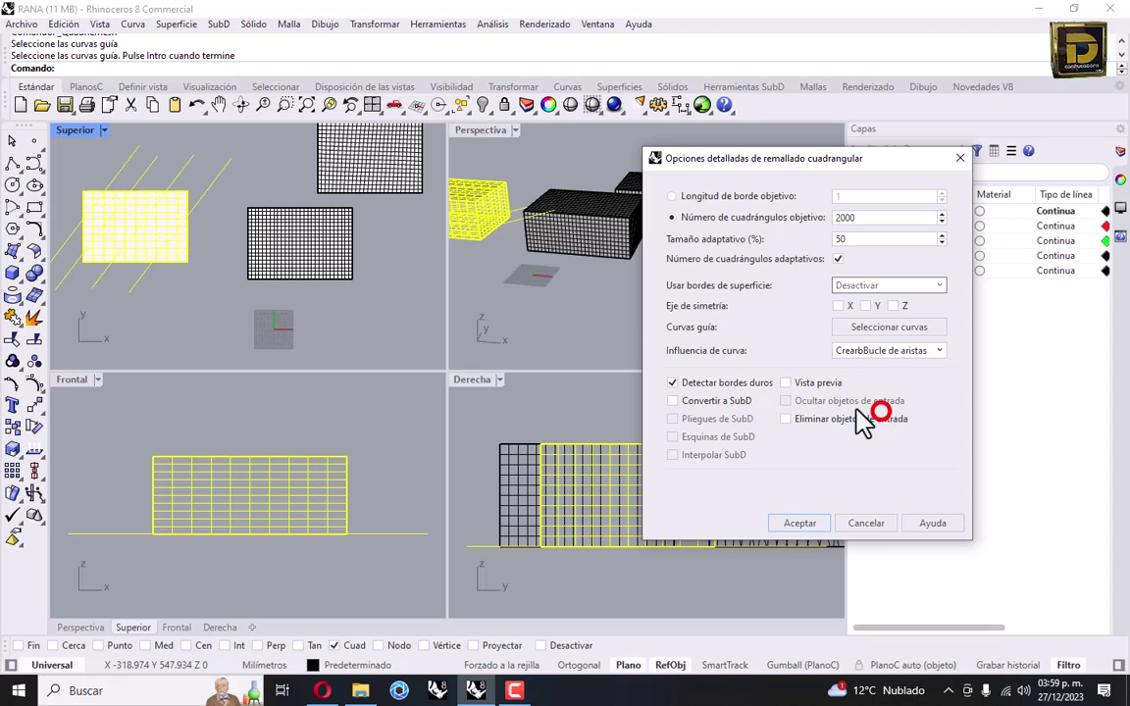
left_click(800, 523)
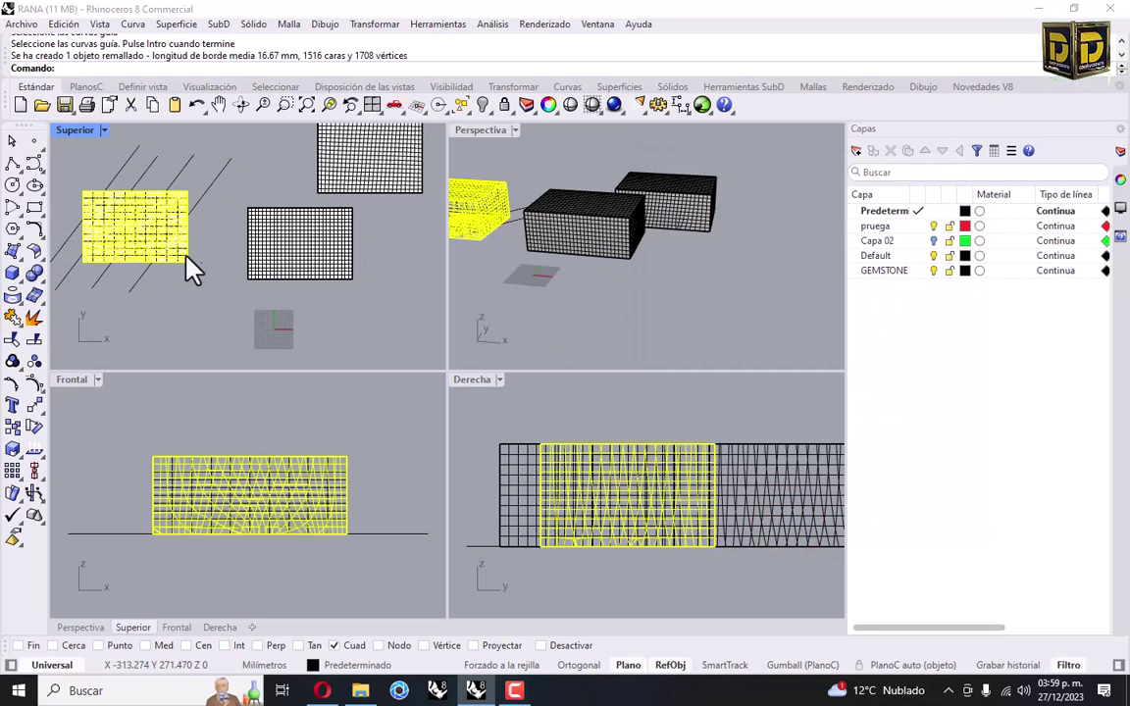
Move the edge-loop remesh away from the original, to the far side of the other two remeshed boxes.
scroll(196, 263, "down", 2)
right_click_drag(312, 257, 227, 255)
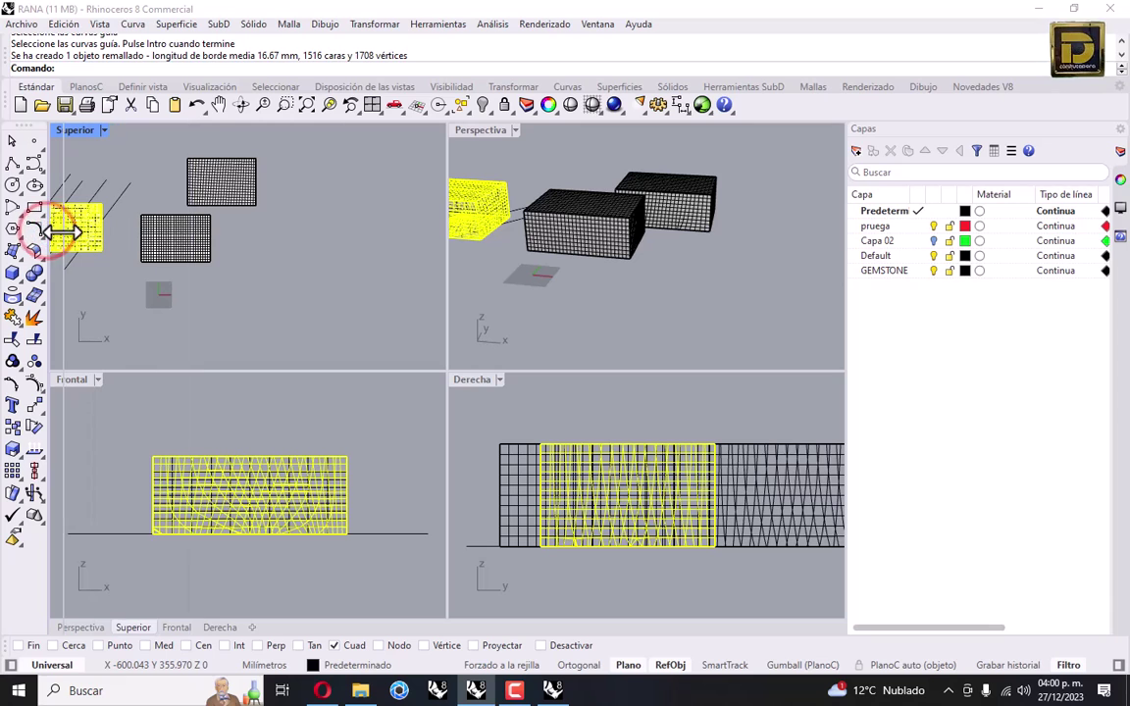
left_click_drag(61, 231, 338, 231)
Compare the mesh flow of the three remeshed boxes from several angles in an enlarged Perspective view.
left_click(703, 310)
right_click_drag(702, 310, 479, 164)
double_click(482, 130)
left_click_drag(121, 446, 250, 439)
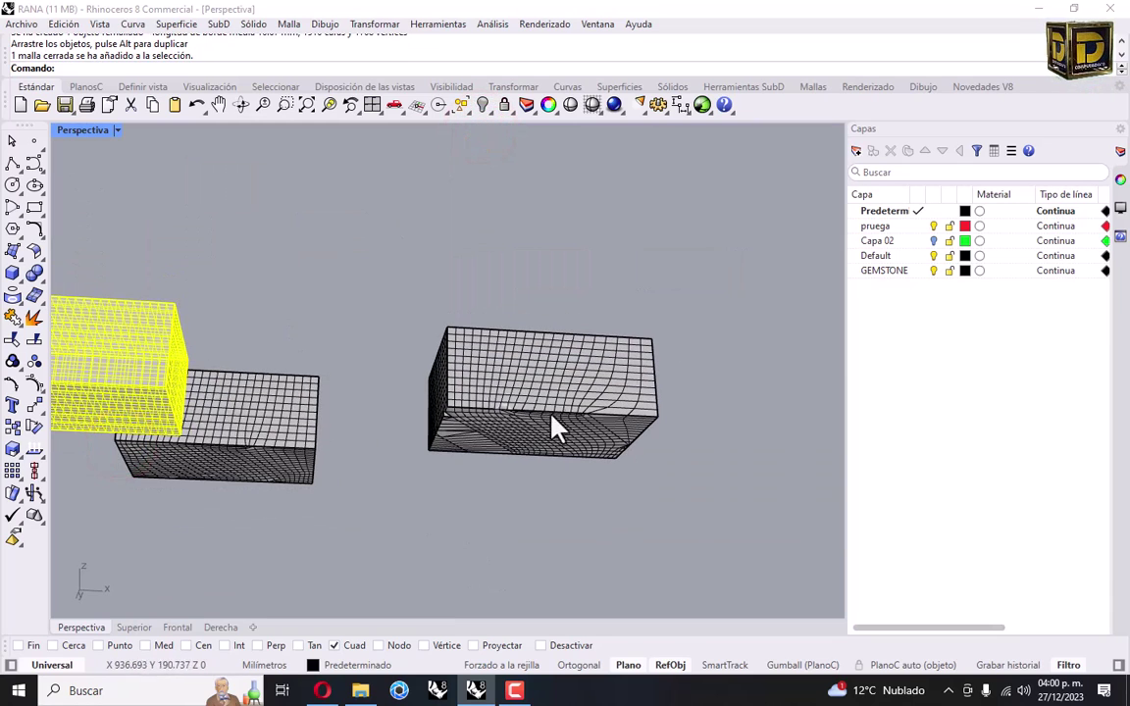
right_click_drag(547, 396, 584, 399)
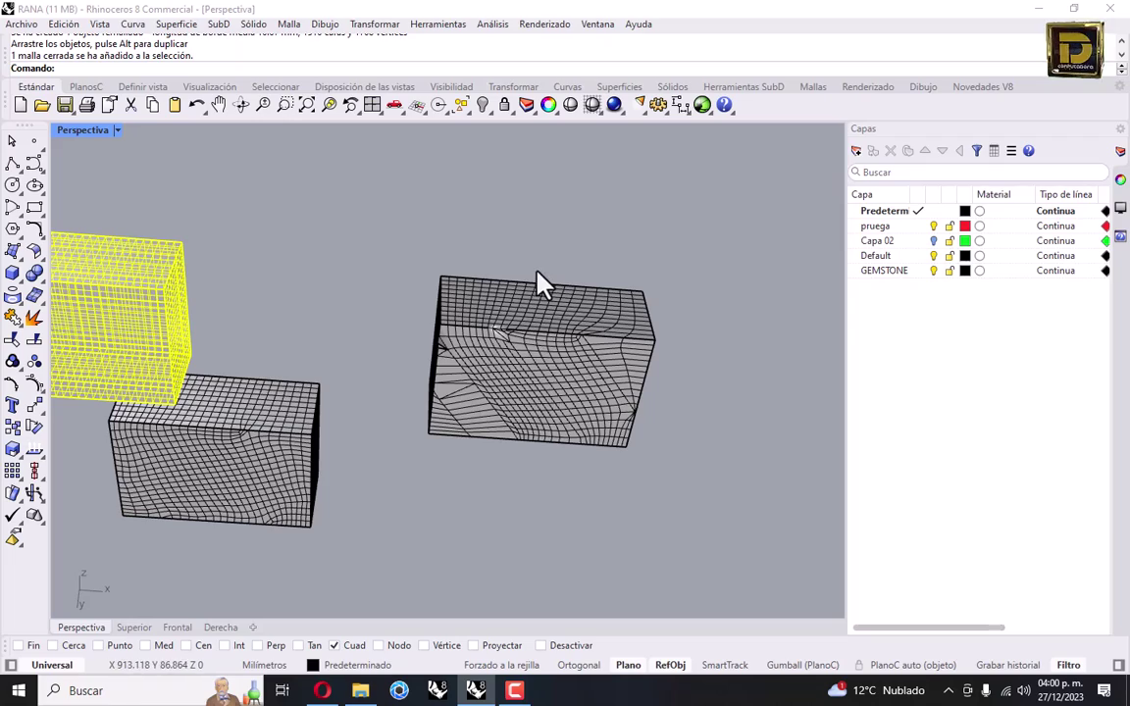
right_click_drag(538, 431, 560, 403)
right_click_drag(269, 396, 304, 353)
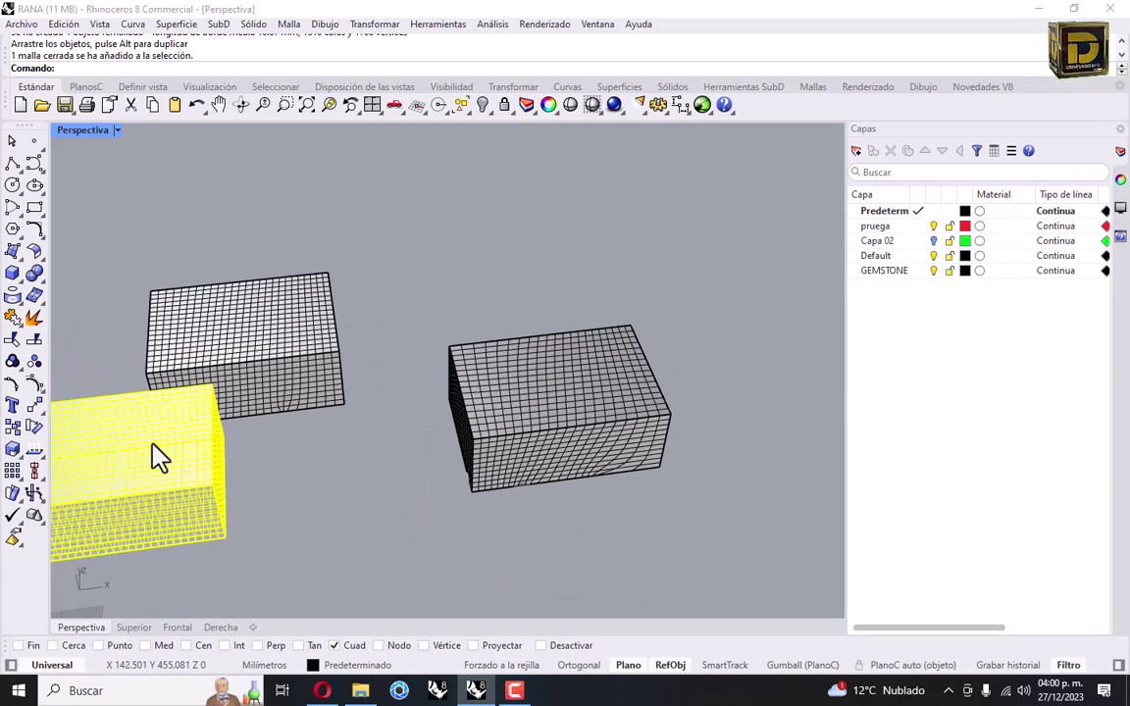
left_click(353, 227)
right_click_drag(538, 361, 566, 304)
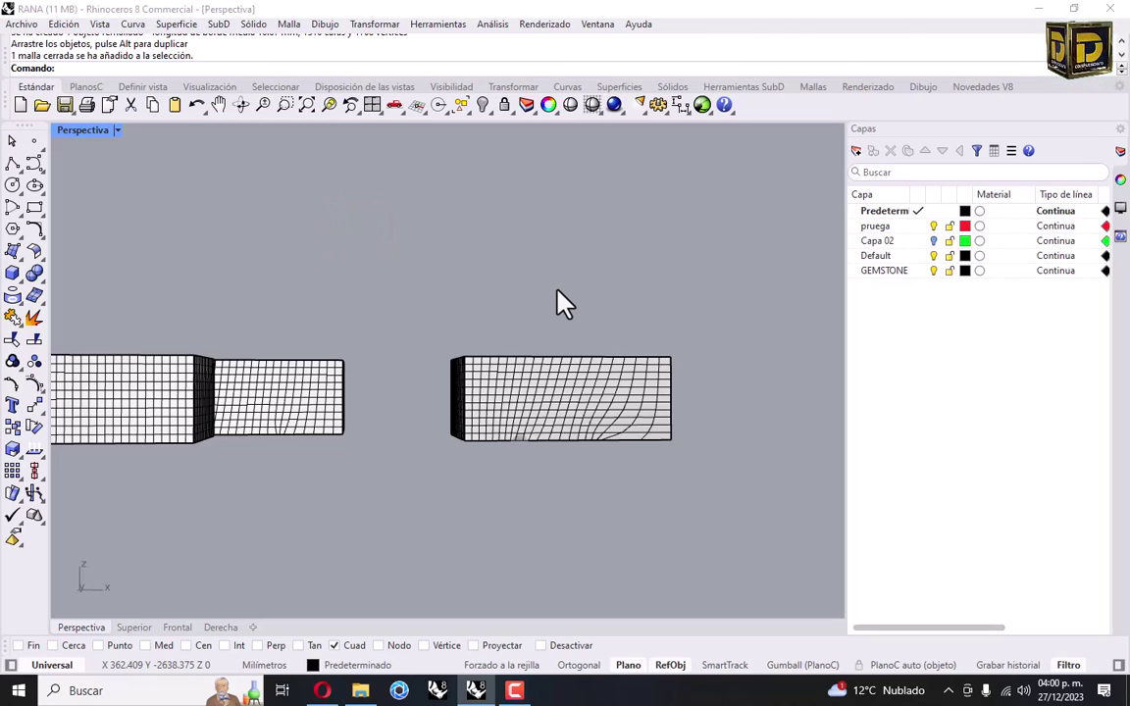
right_click_drag(648, 239, 562, 328)
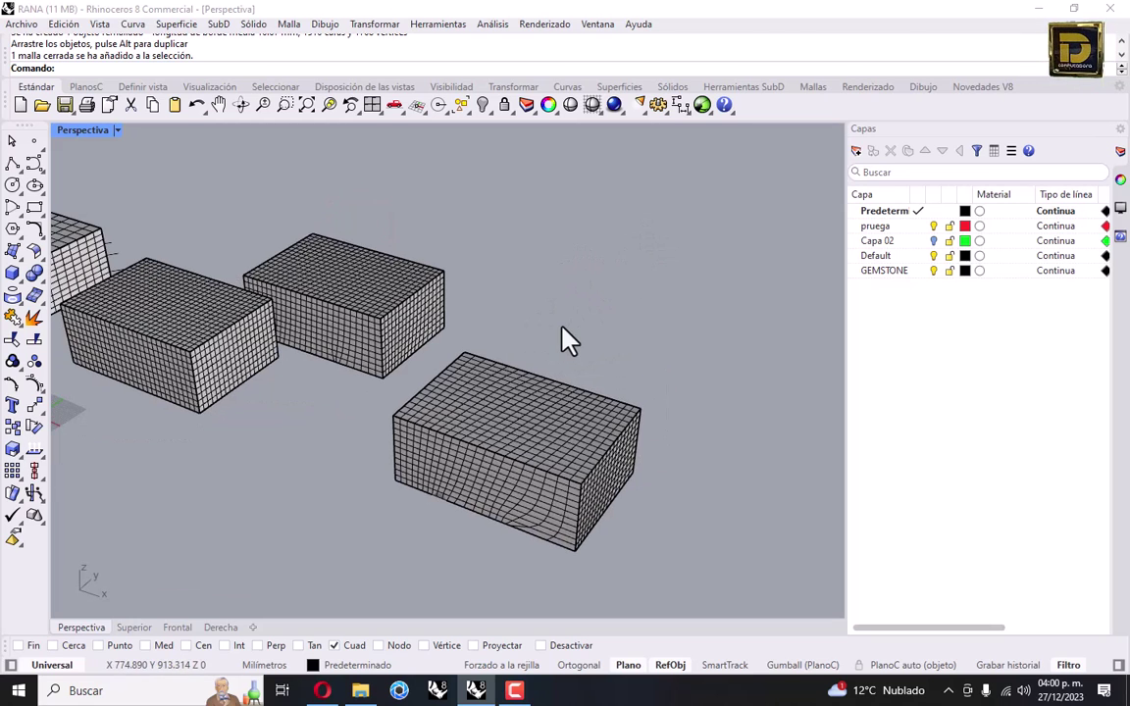
scroll(637, 257, "down", 3)
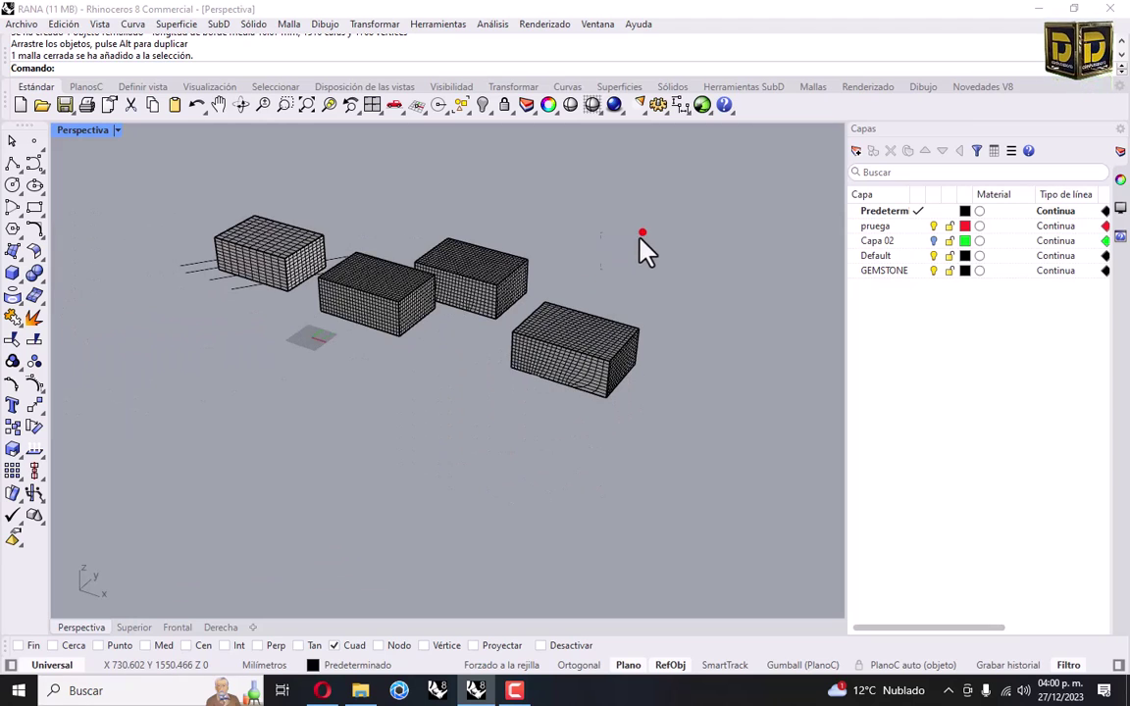
Delete all the mesh boxes together with the diagonal guide lines.
left_click_drag(642, 232, 342, 380)
key("Delete")
left_click_drag(376, 226, 310, 270)
key("Delete")
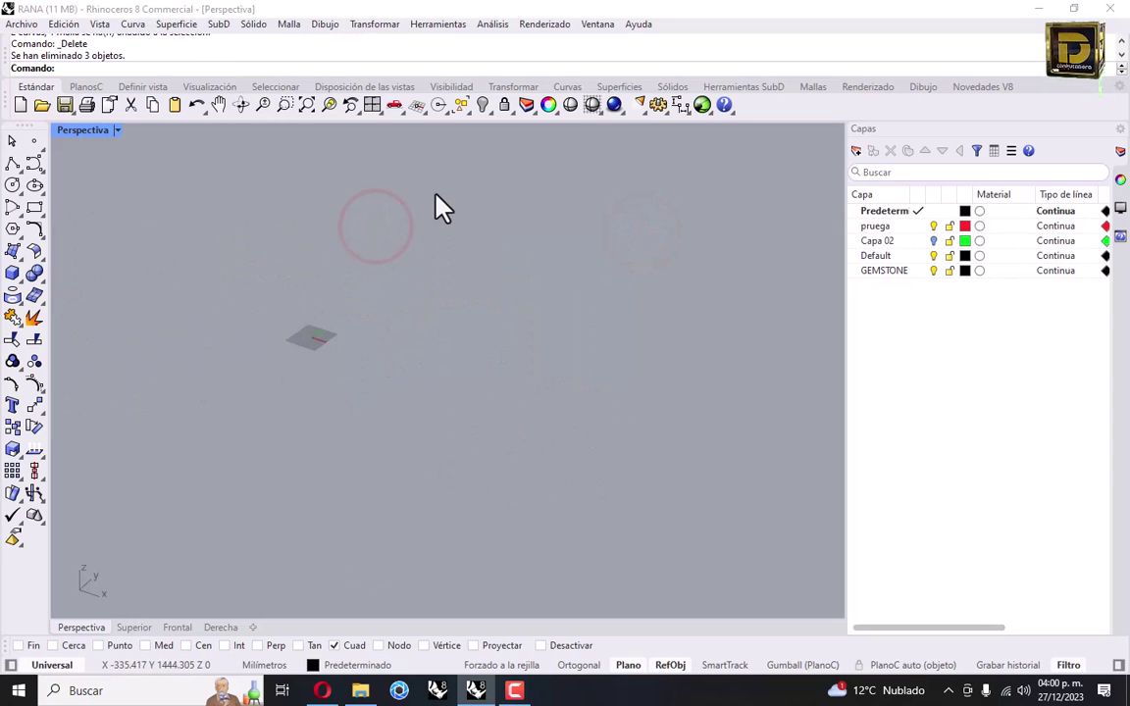
Show the hidden frogs and curve again and frame them closely in the Perspective view.
left_click(305, 105)
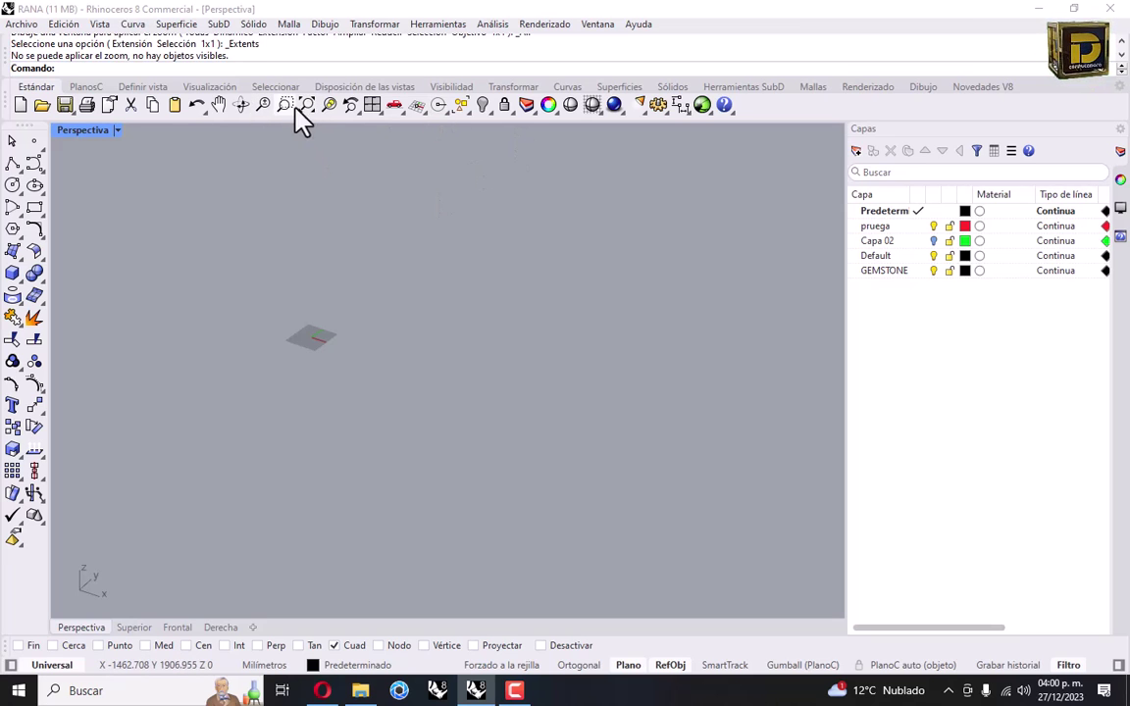
left_click(479, 105)
scroll(314, 353, "up", 8)
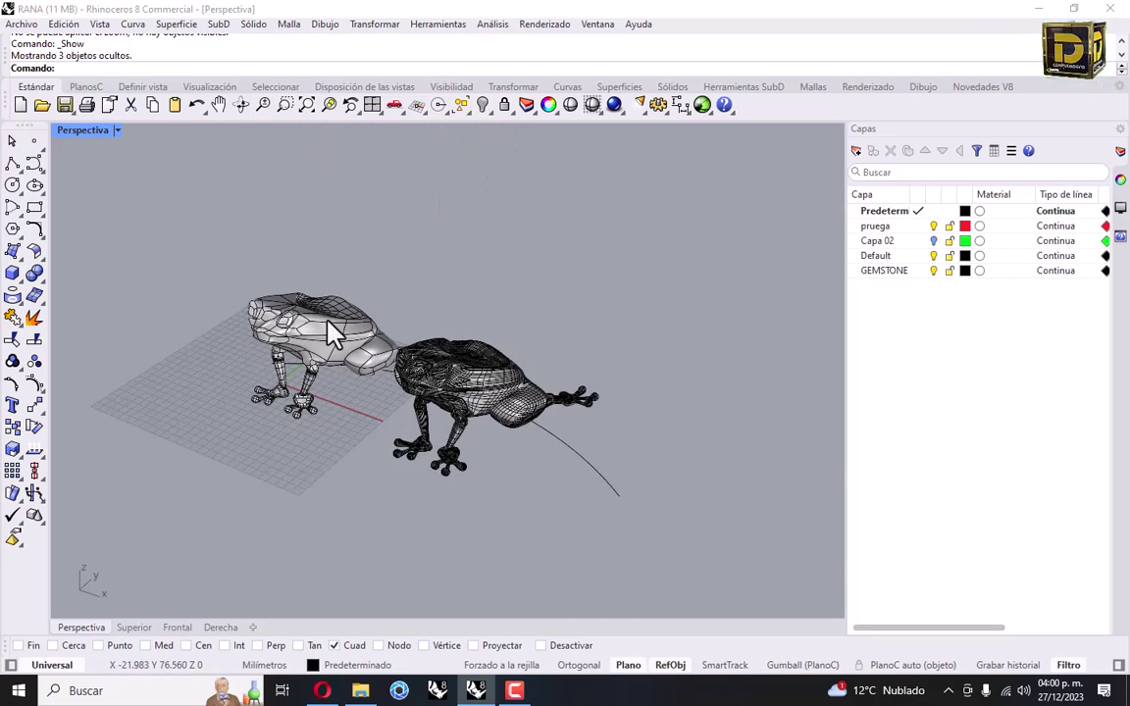
Start QuadRemesh on the original, coarser frog and bring up its detailed options.
left_click(873, 88)
left_click(813, 86)
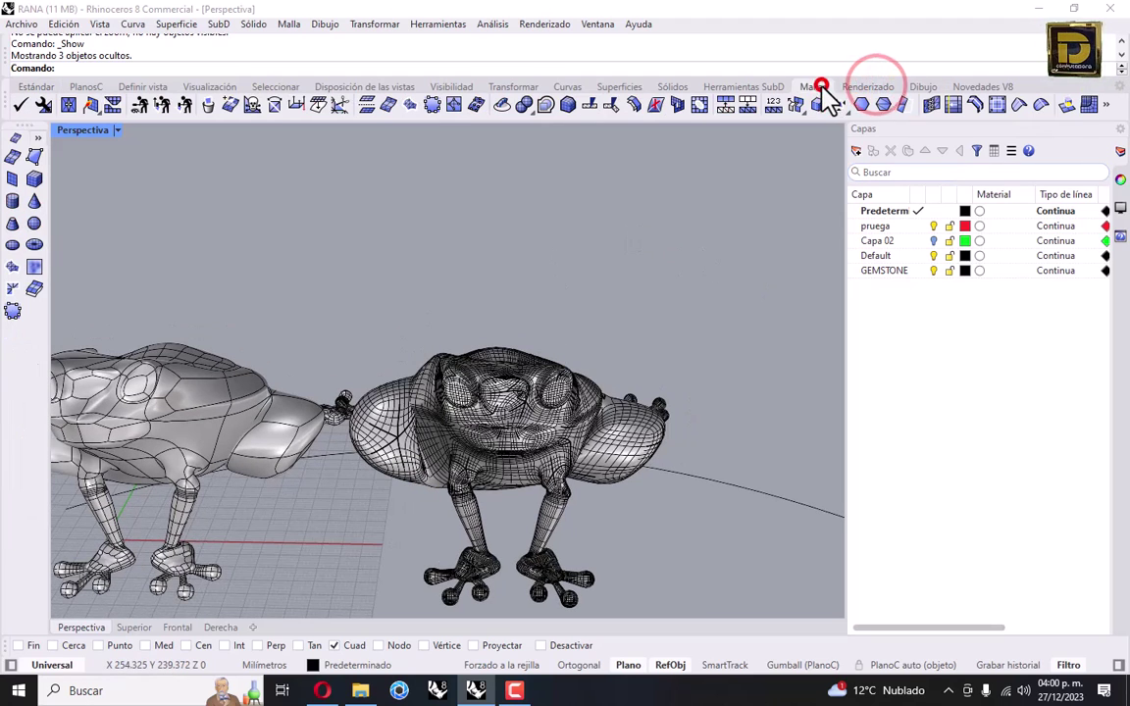
left_click(1086, 106)
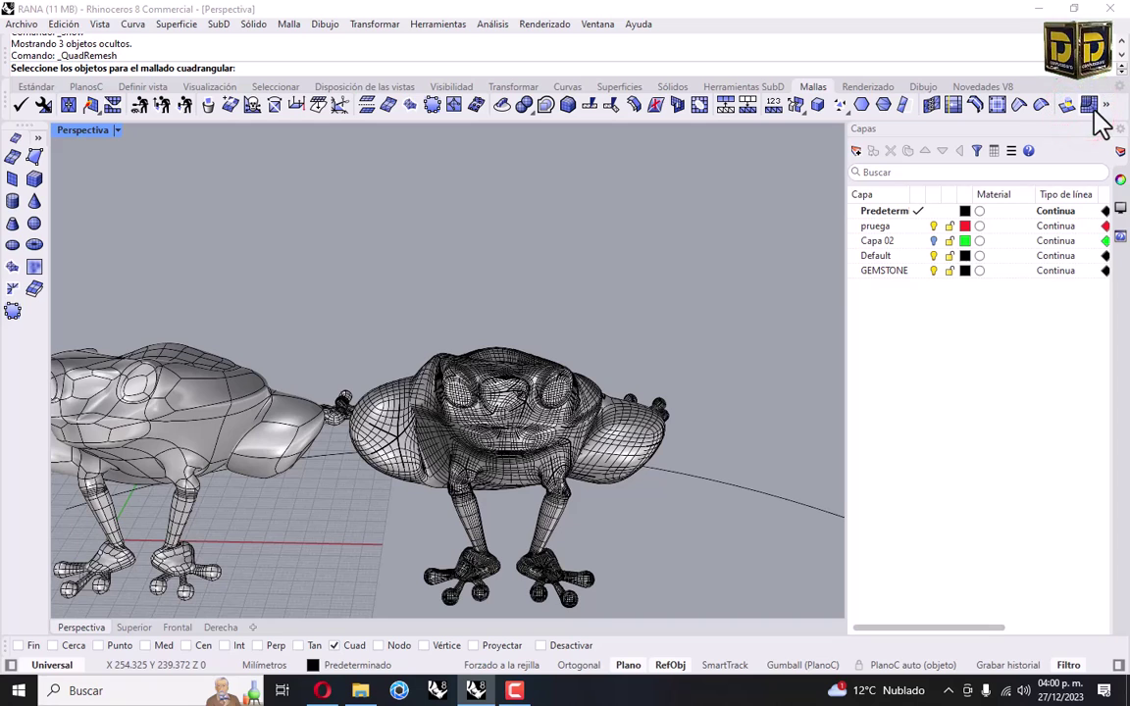
left_click(167, 398)
key("Return")
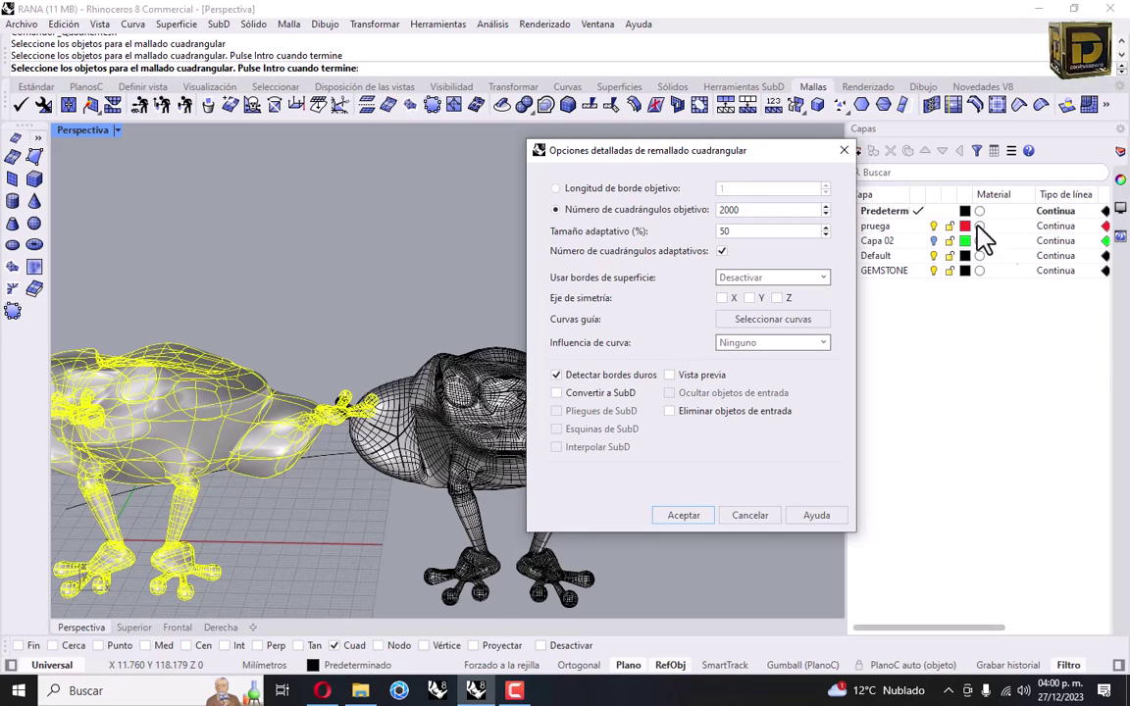
Switch the detection of hard edges off and back on in the remesh options.
left_click(883, 214)
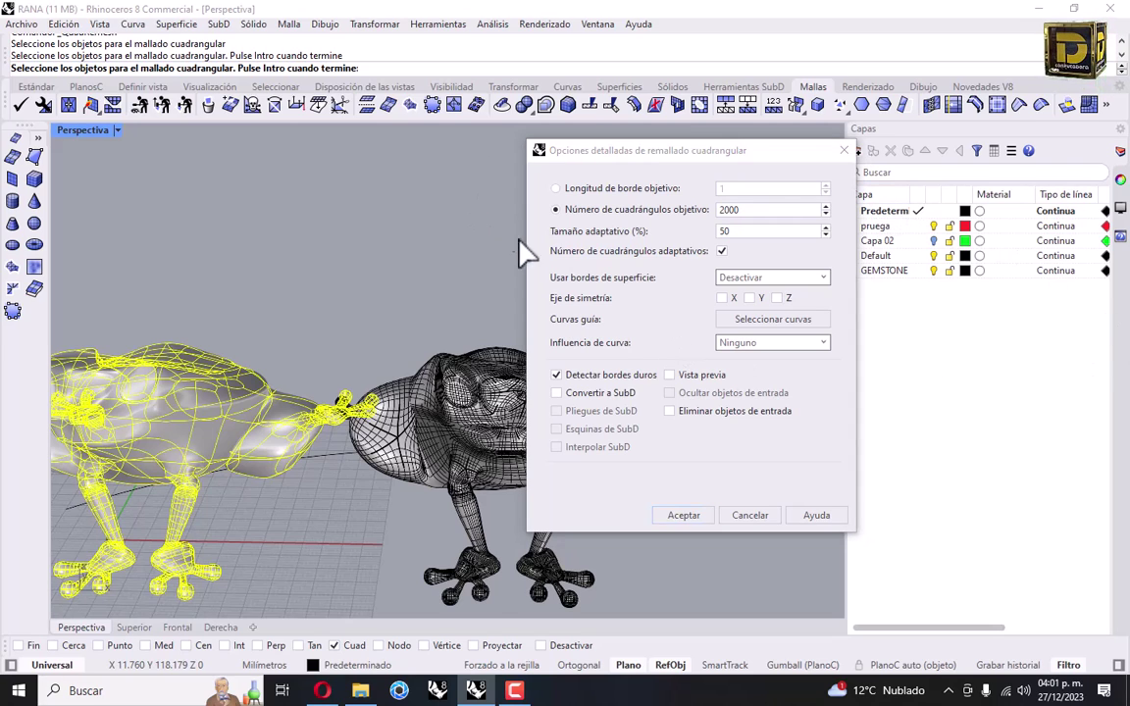
left_click(583, 373)
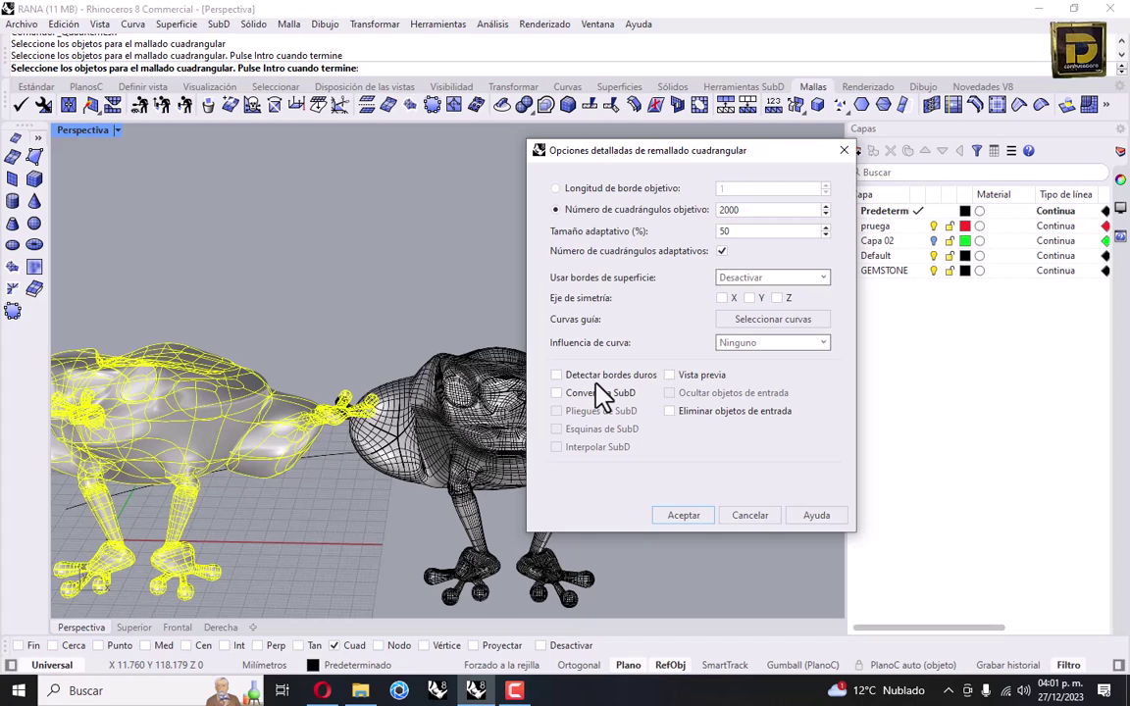
left_click(595, 379)
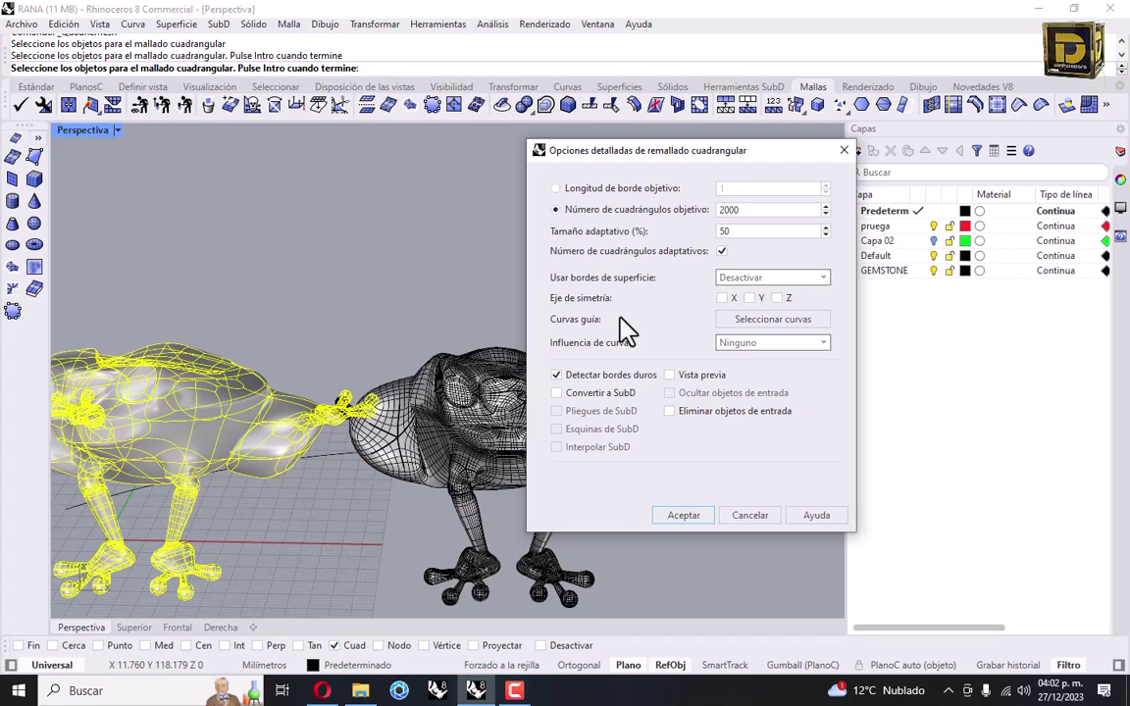
Turn on conversion to SubD for the frog's remesh with a target of 2000 quads.
double_click(746, 210)
left_click(746, 210)
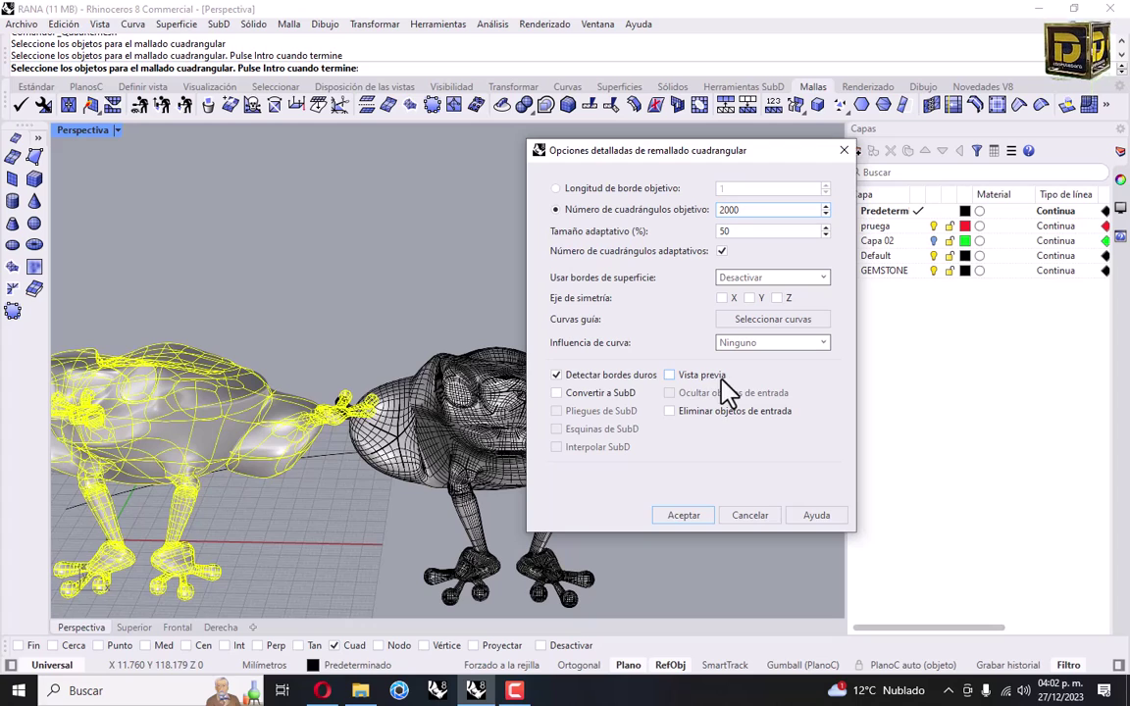
left_click(591, 393)
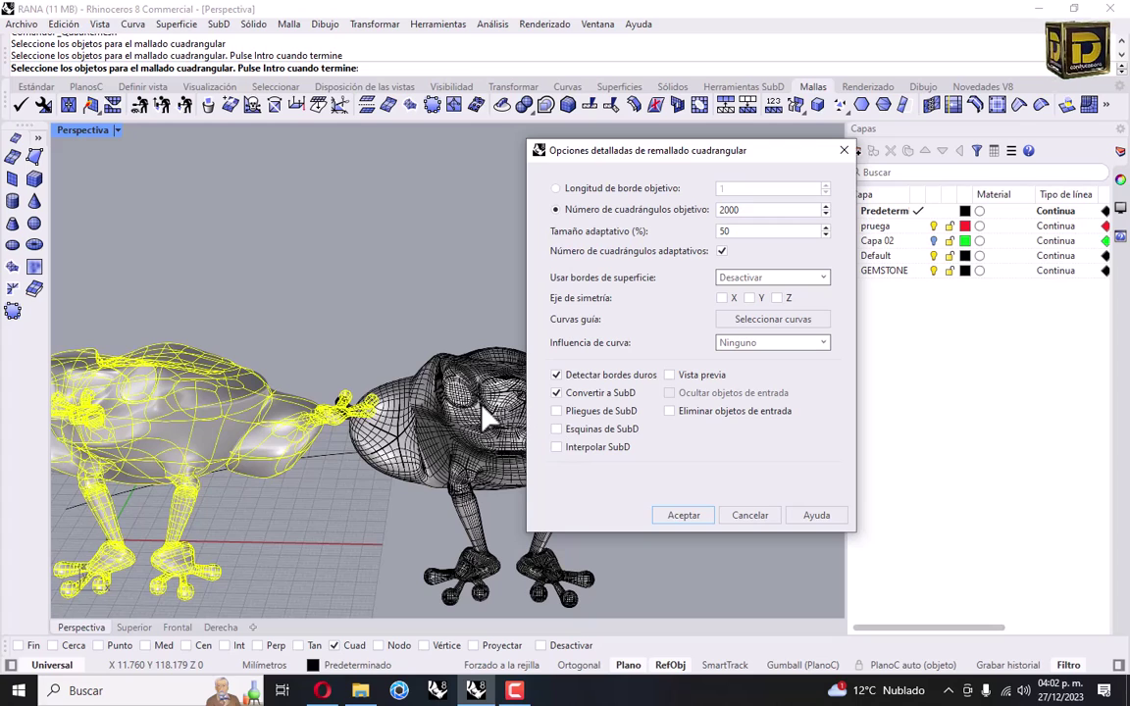
Enable SubD creases and SubD corners for the frog's remesh, switching both off and on again.
left_click(586, 411)
left_click(594, 428)
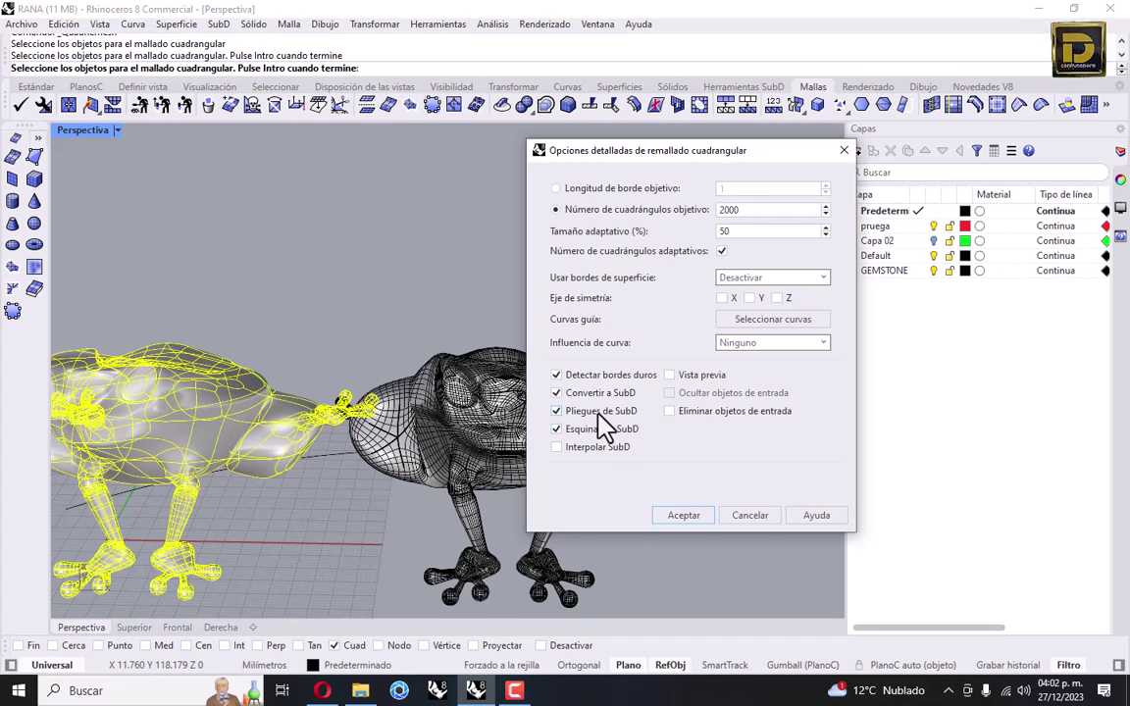
left_click(559, 412)
left_click(601, 429)
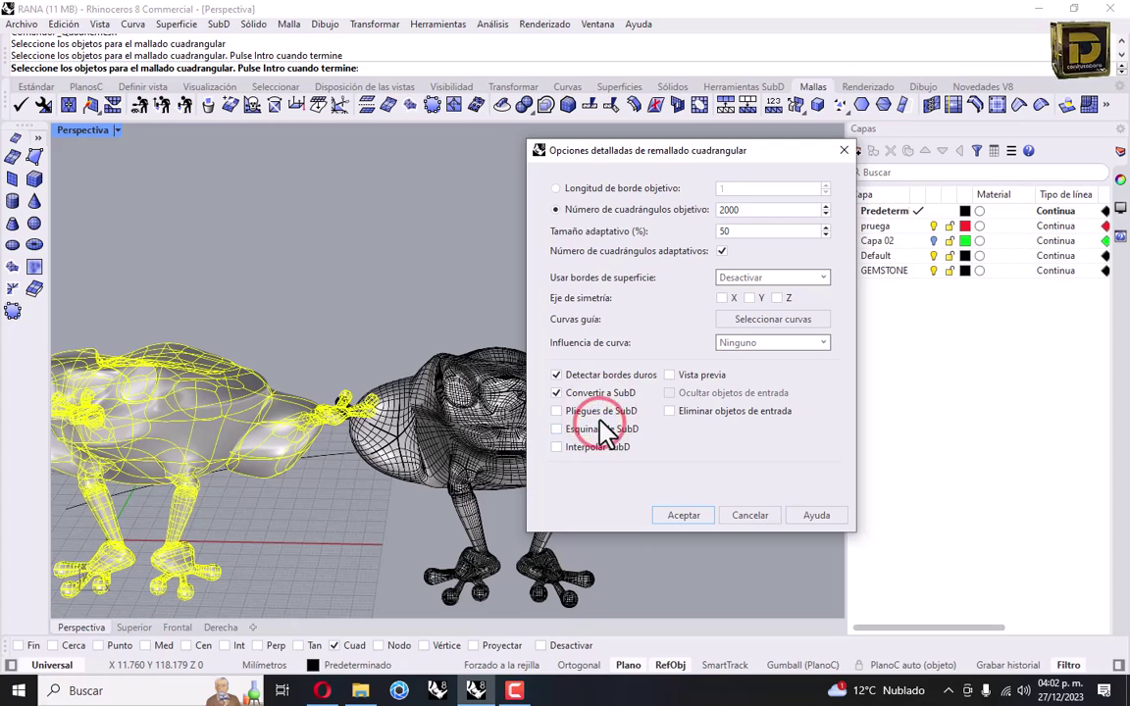
left_click(598, 411)
left_click(591, 429)
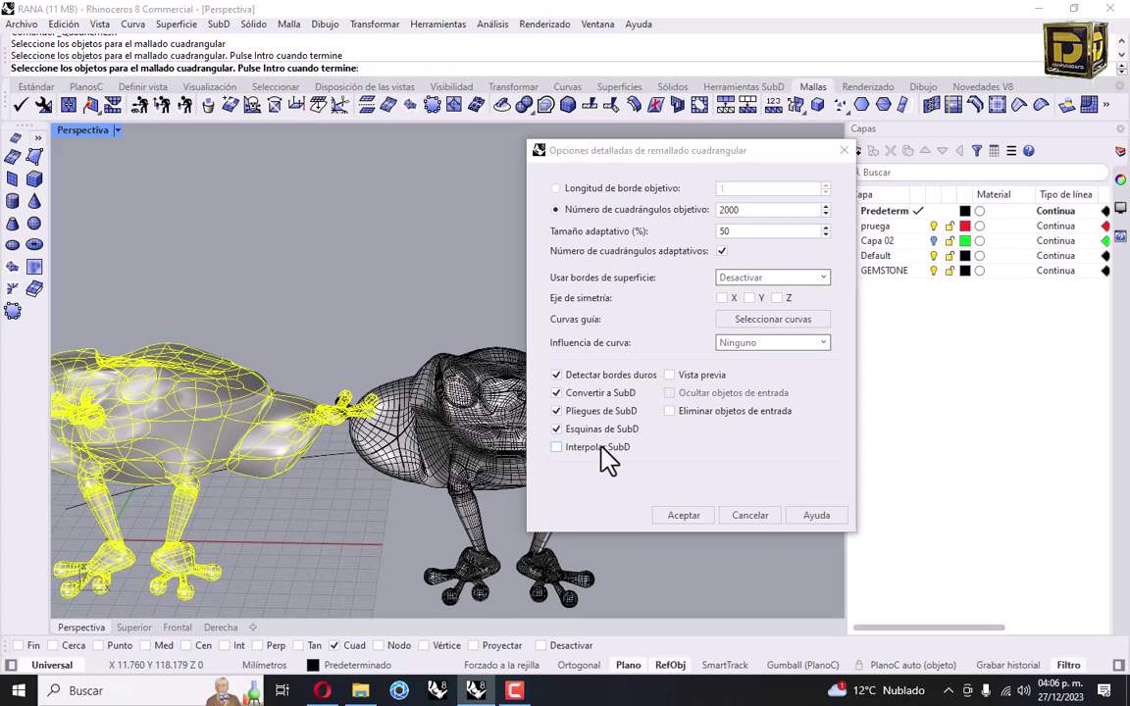
Turn on SubD interpolation for the frog's remesh, switching it off and back on while looking closely at the feet.
left_click(607, 453)
left_click(609, 455)
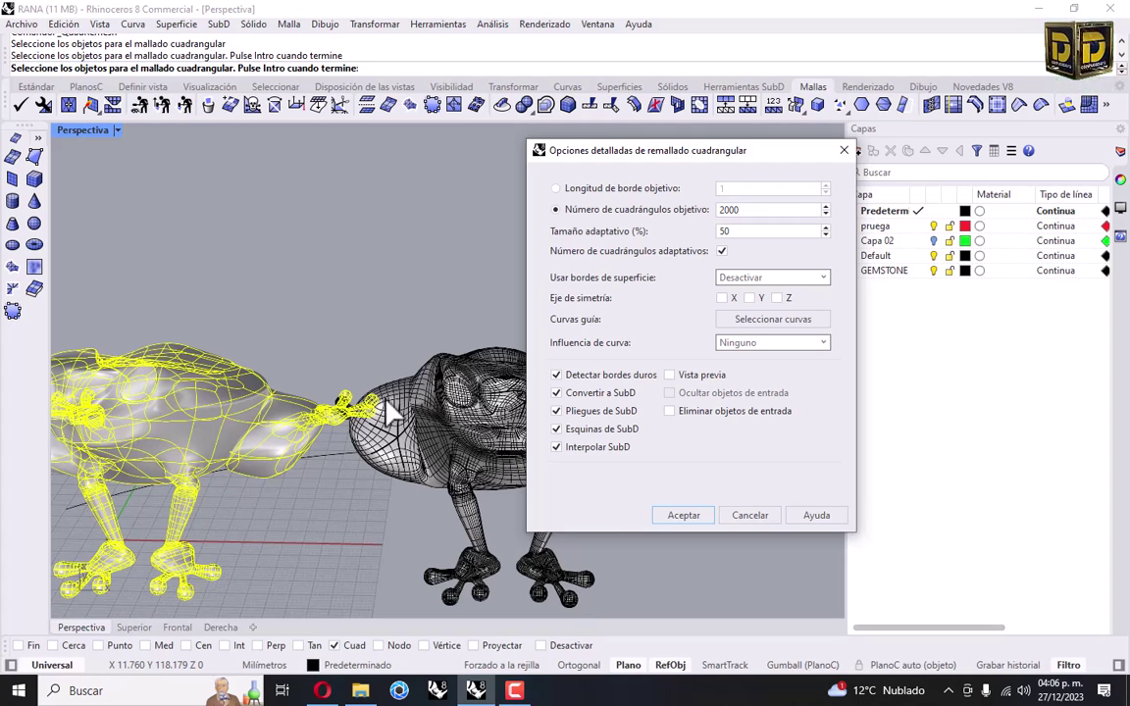
scroll(343, 417, "up", 3)
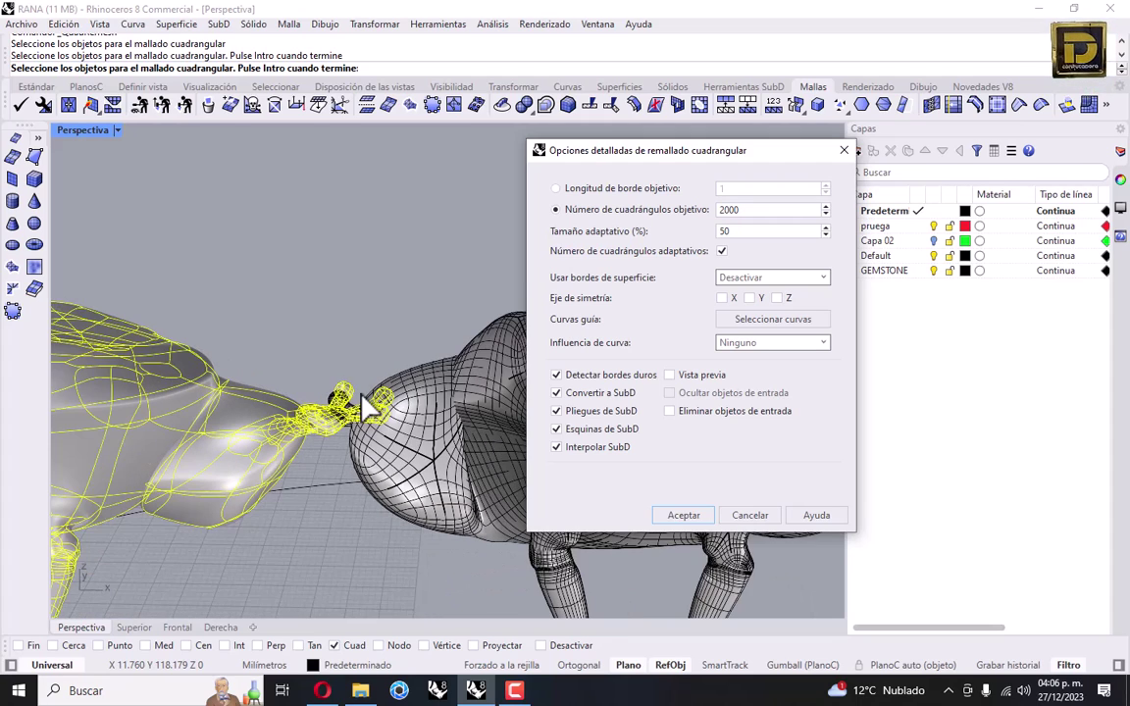
scroll(333, 407, "down", 5)
scroll(327, 461, "up", 4)
scroll(314, 471, "up", 2)
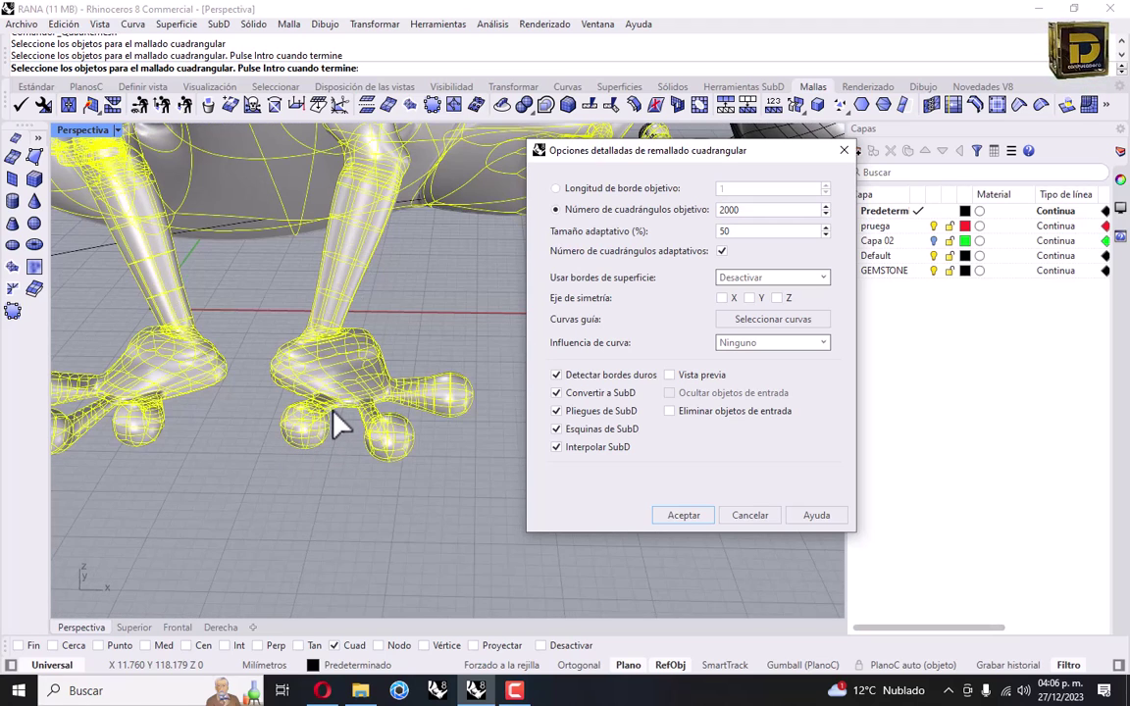
left_click(556, 447)
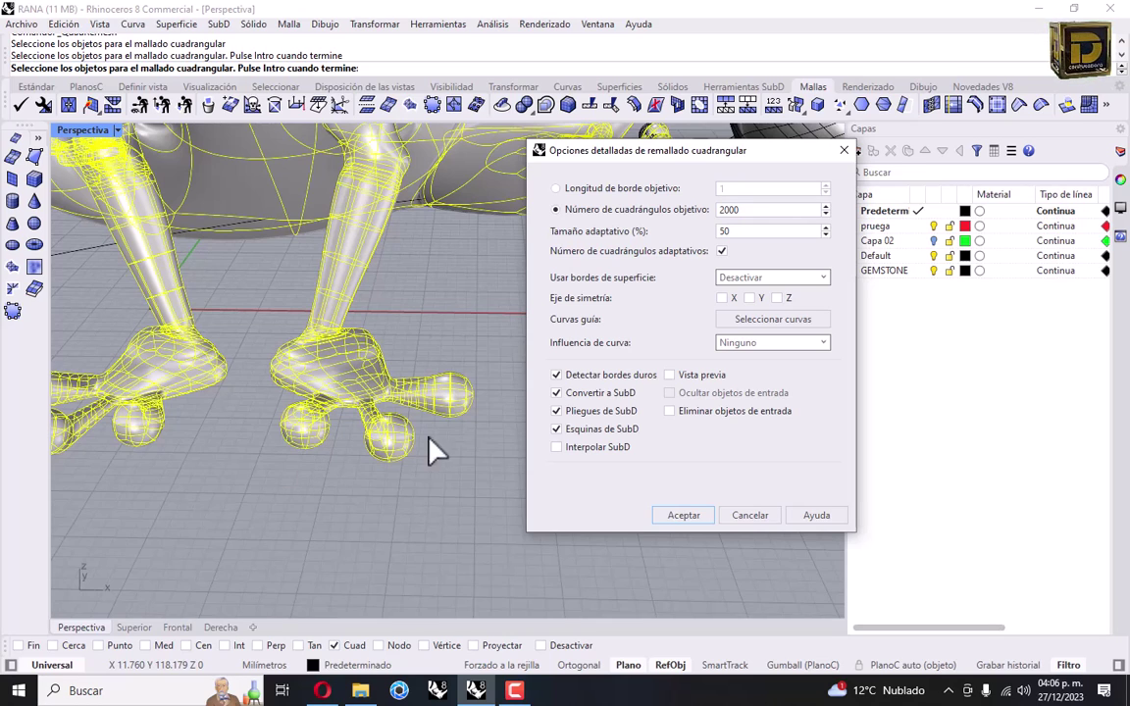
left_click(567, 451)
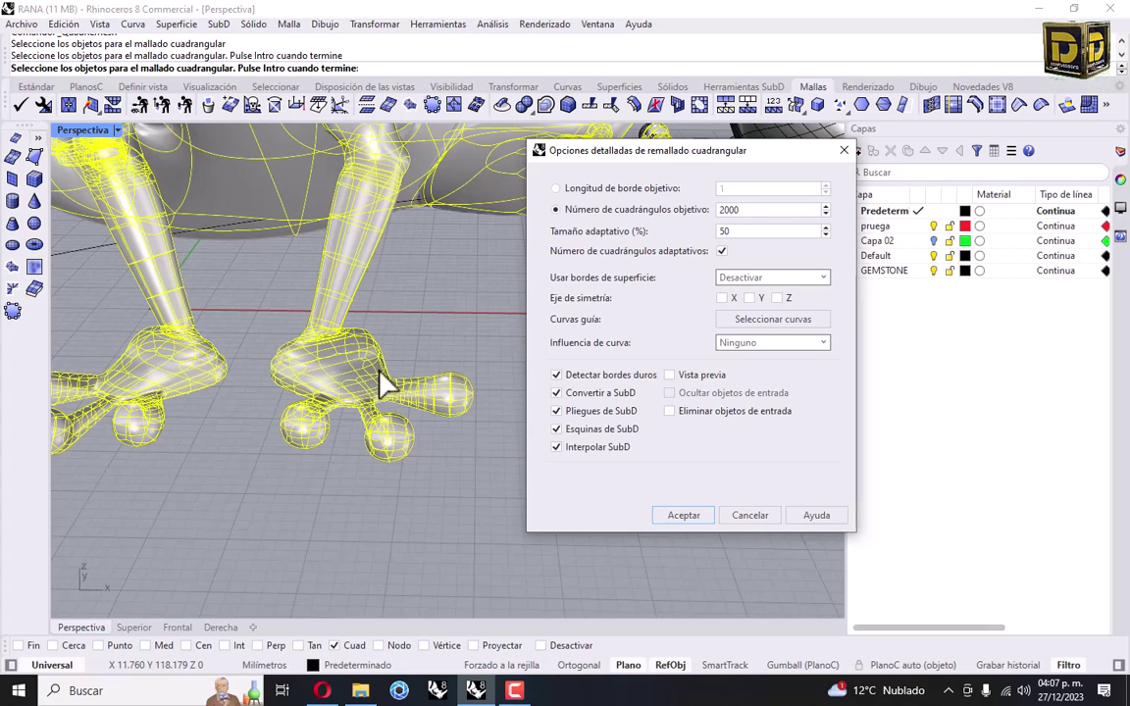
Generate a preview of the frog's SubD remesh and switch the preview option off again.
left_click(671, 375)
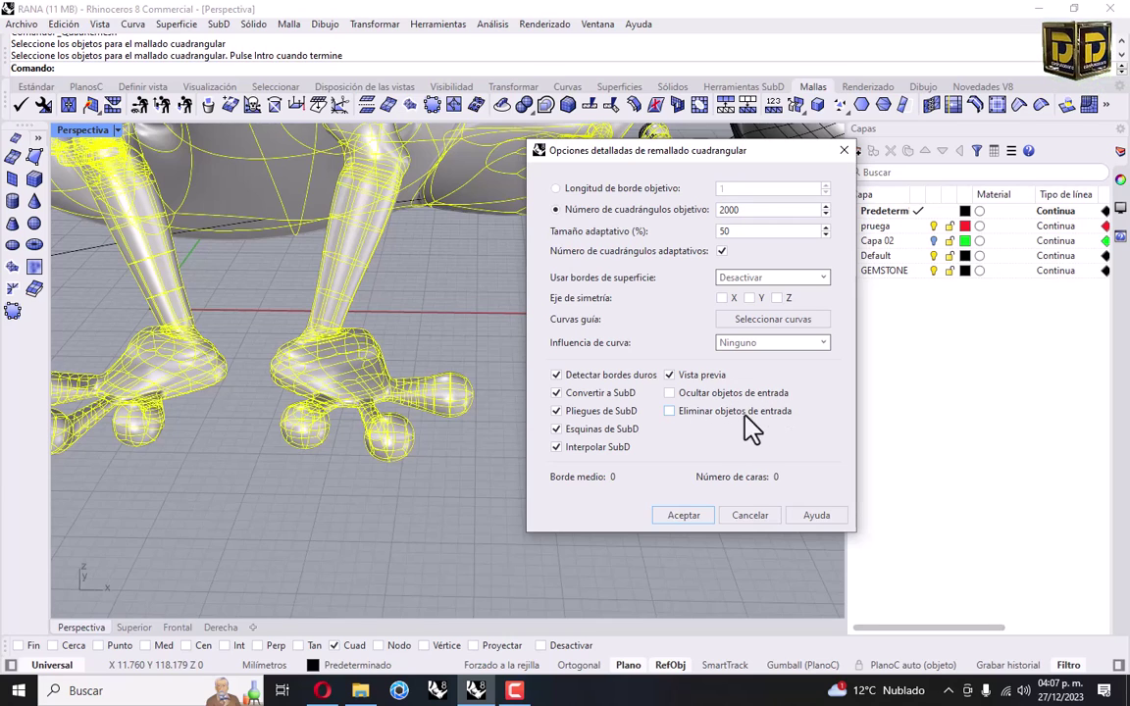
left_click(685, 376)
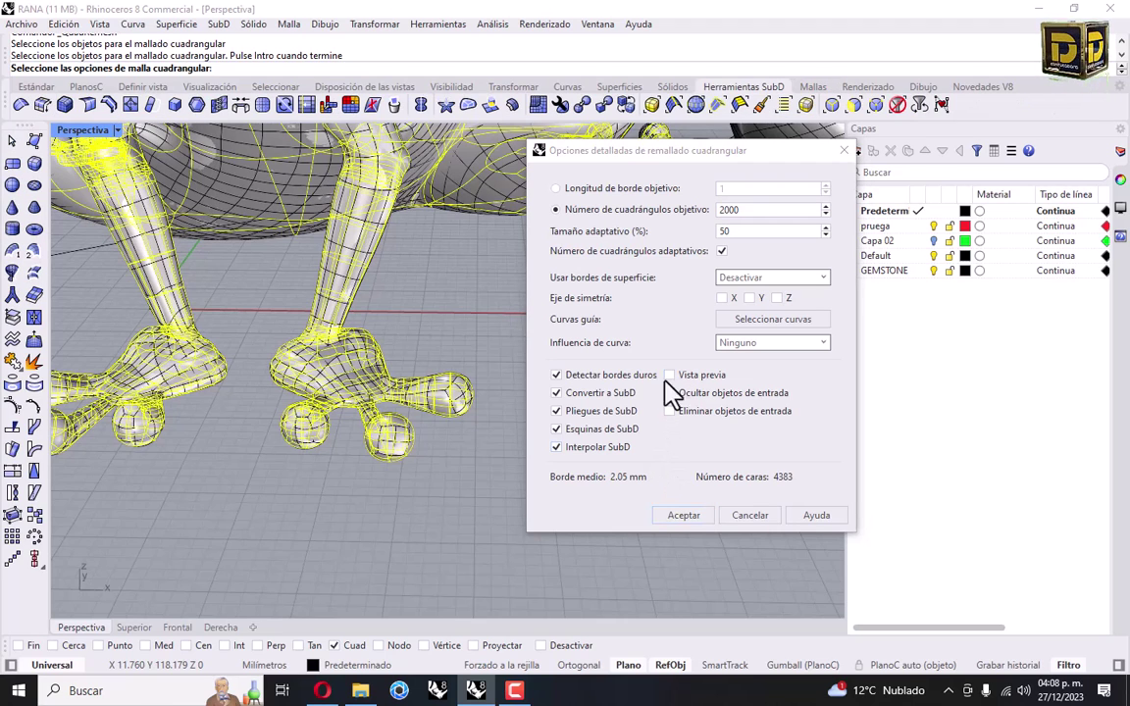
Examine the new quad layout over the whole frog at an angle, with the remesh options window moved clear of it.
left_click_drag(655, 169, 637, 188)
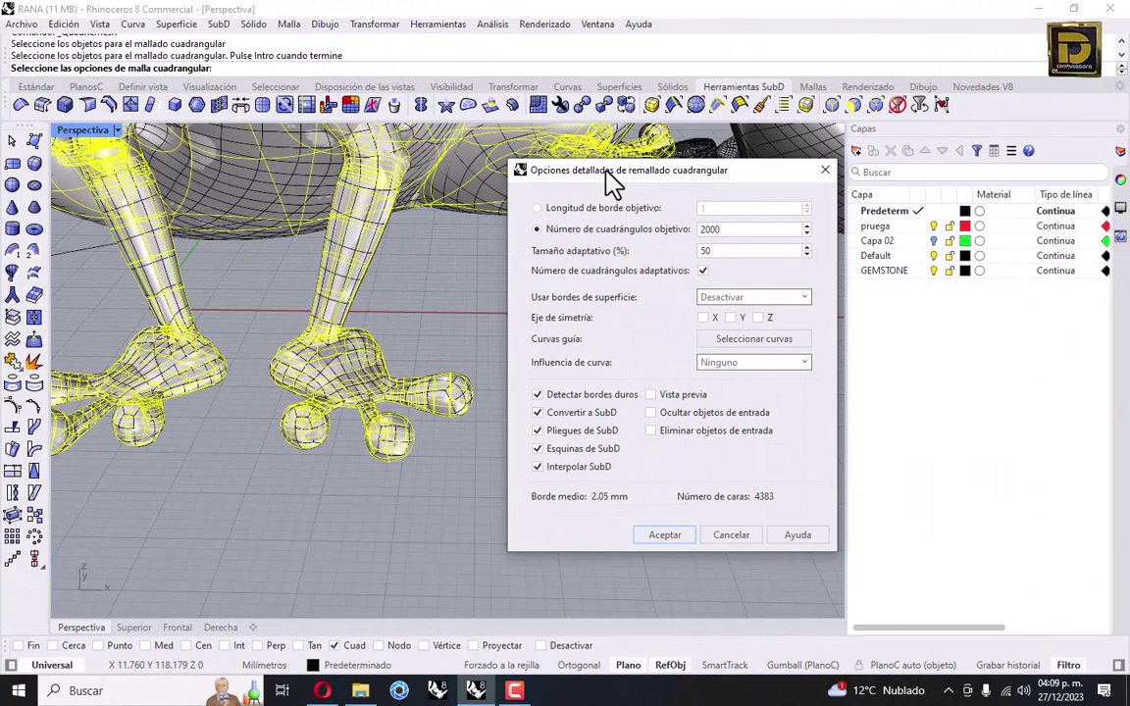
scroll(294, 319, "down", 5)
scroll(364, 289, "down", 3)
right_click_drag(346, 210, 286, 210)
scroll(294, 221, "up", 4)
scroll(307, 219, "down", 3)
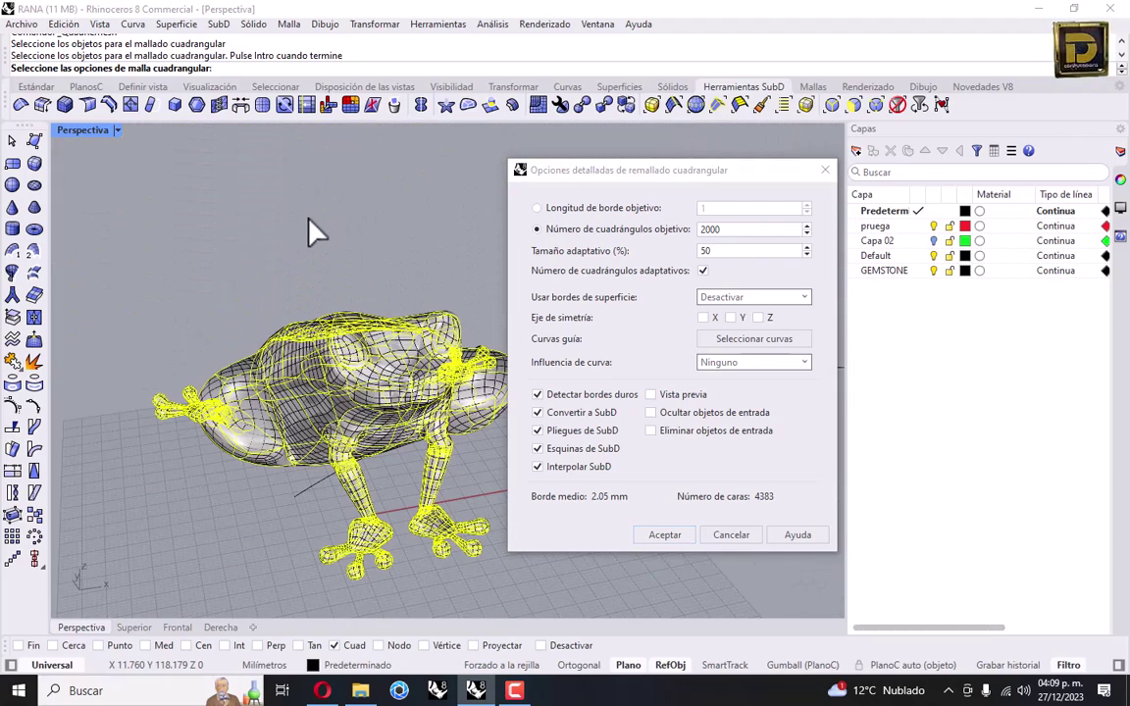
left_click_drag(586, 175, 747, 187)
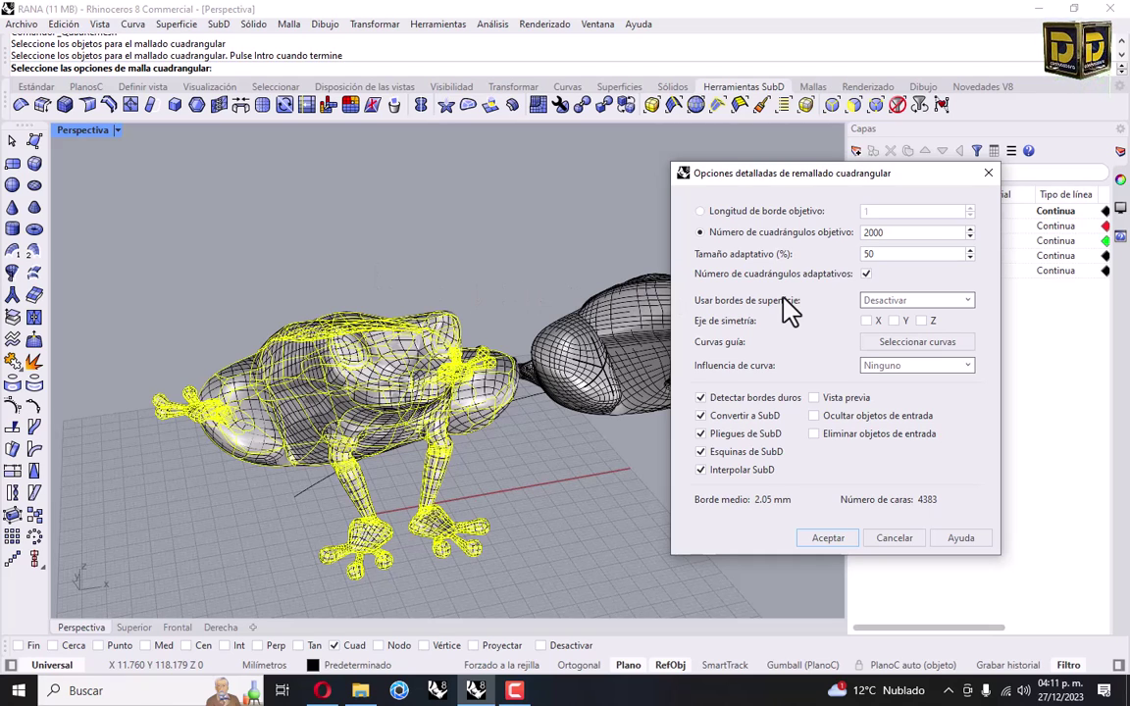
left_click_drag(784, 178, 732, 151)
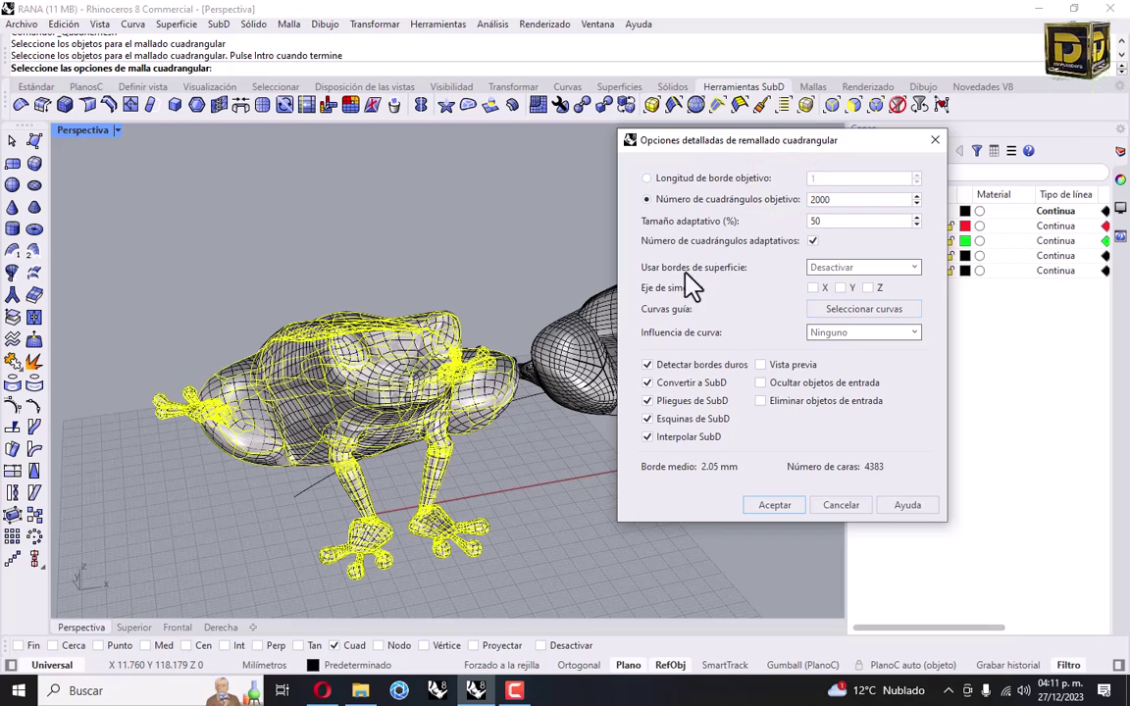